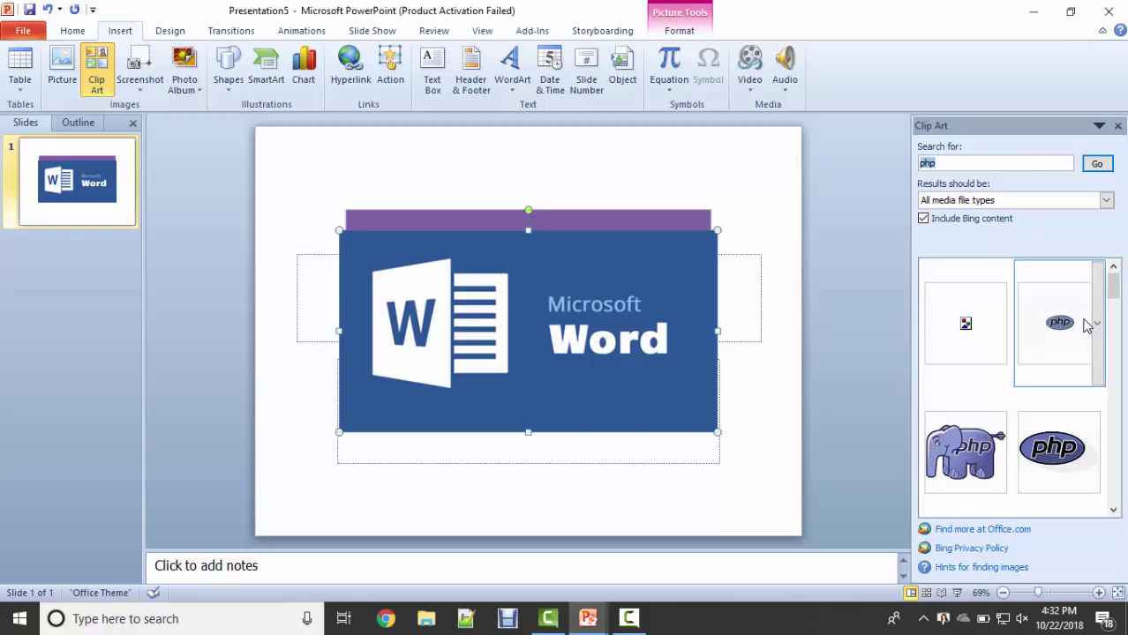
Insert the oval php logo clip art with the drop shadow and move it up over the Word picture's top edge
click(1059, 450)
drag(566, 340, 609, 268)
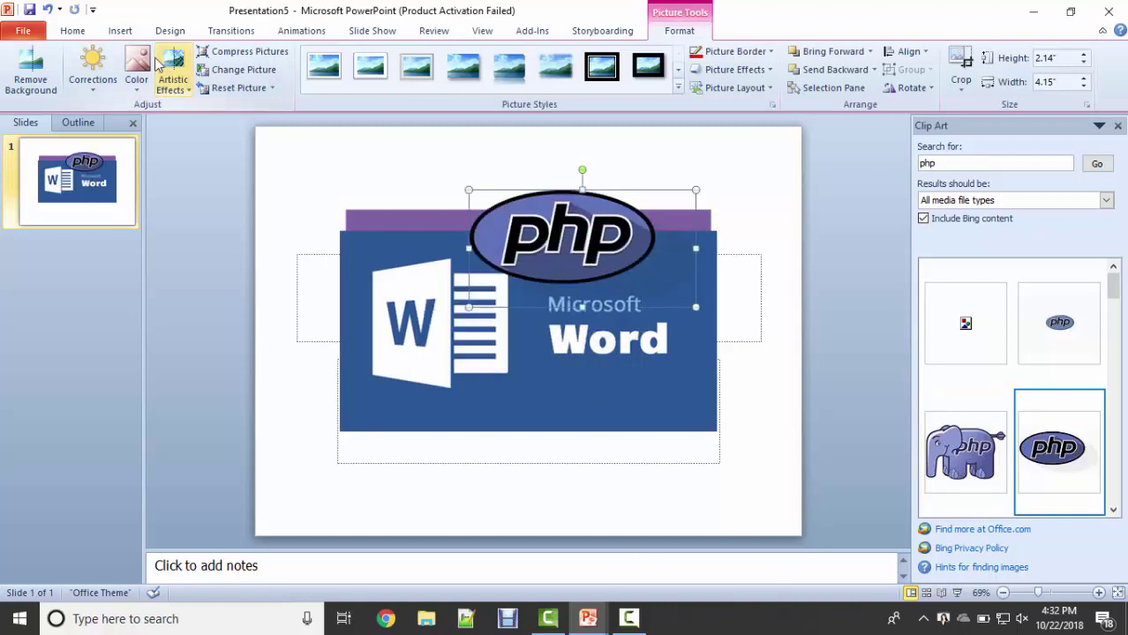
Insert a screenshot of the third available window onto the slide
click(122, 32)
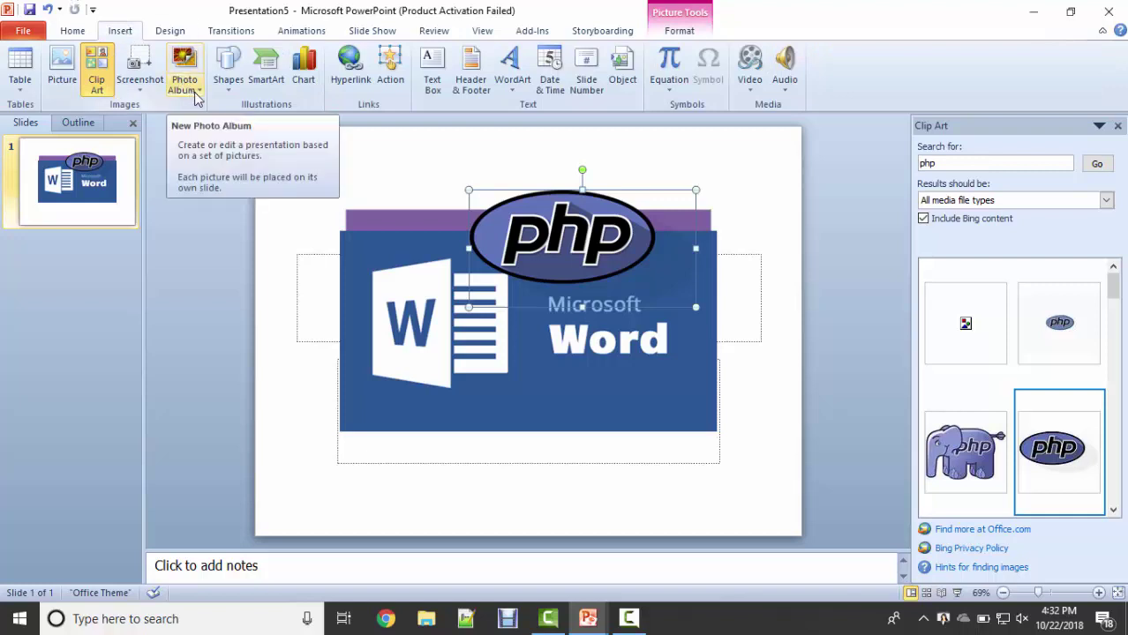
click(140, 93)
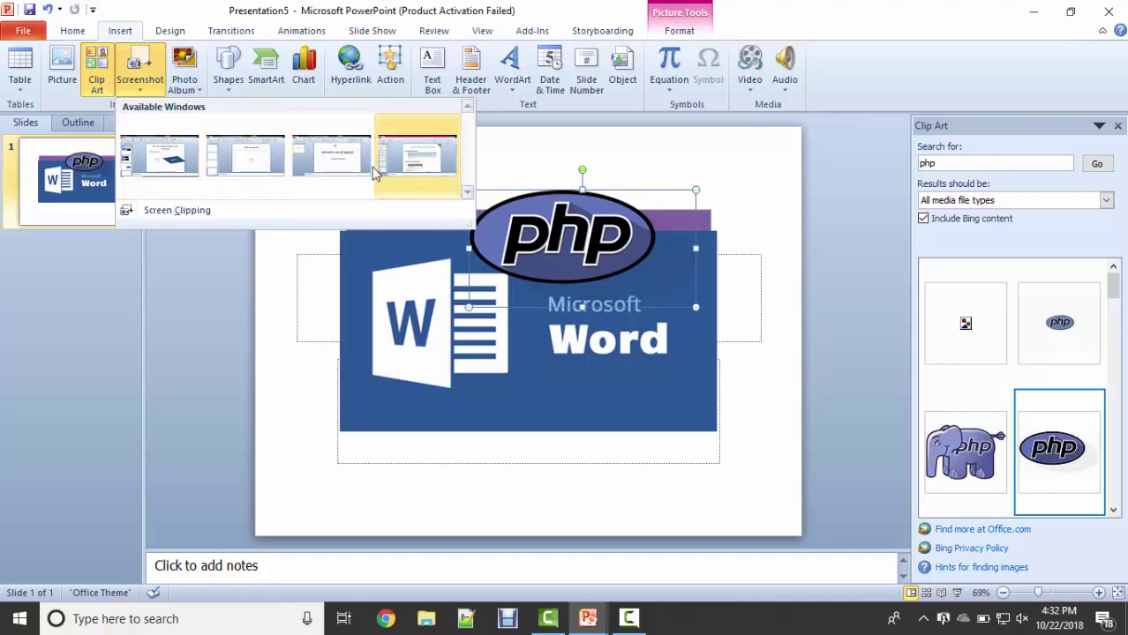
click(342, 159)
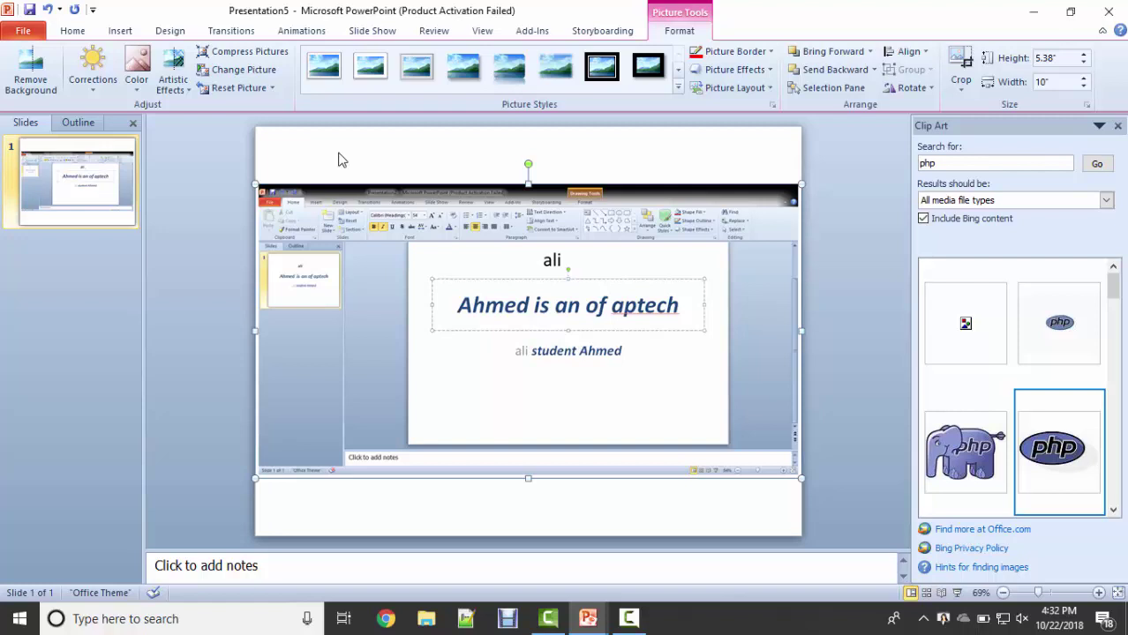
click(120, 31)
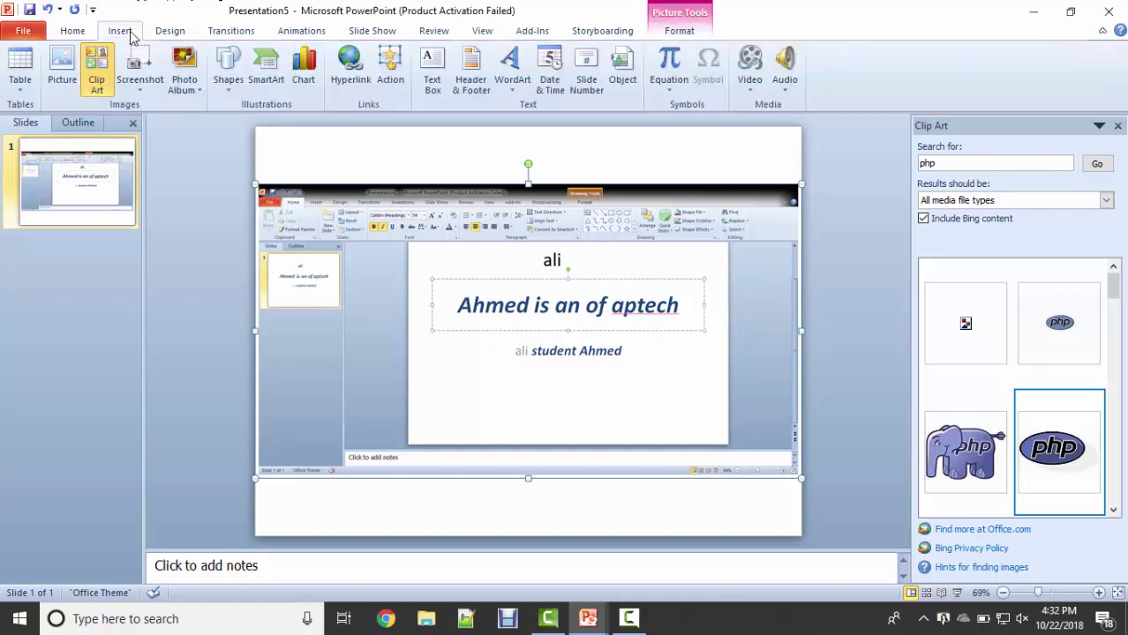
click(197, 91)
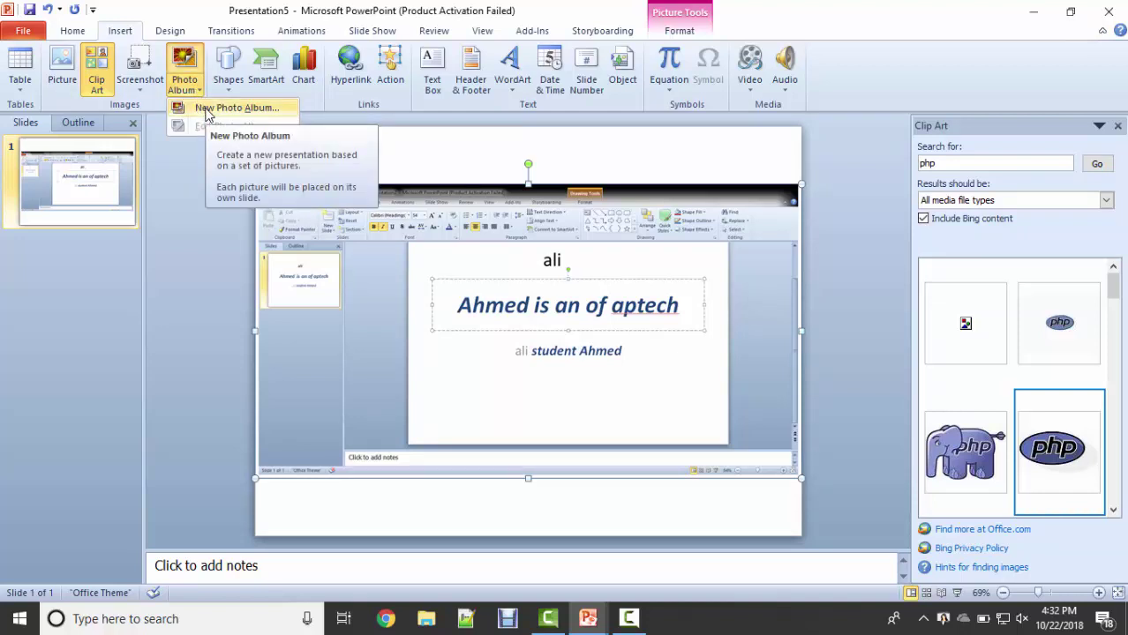
click(208, 109)
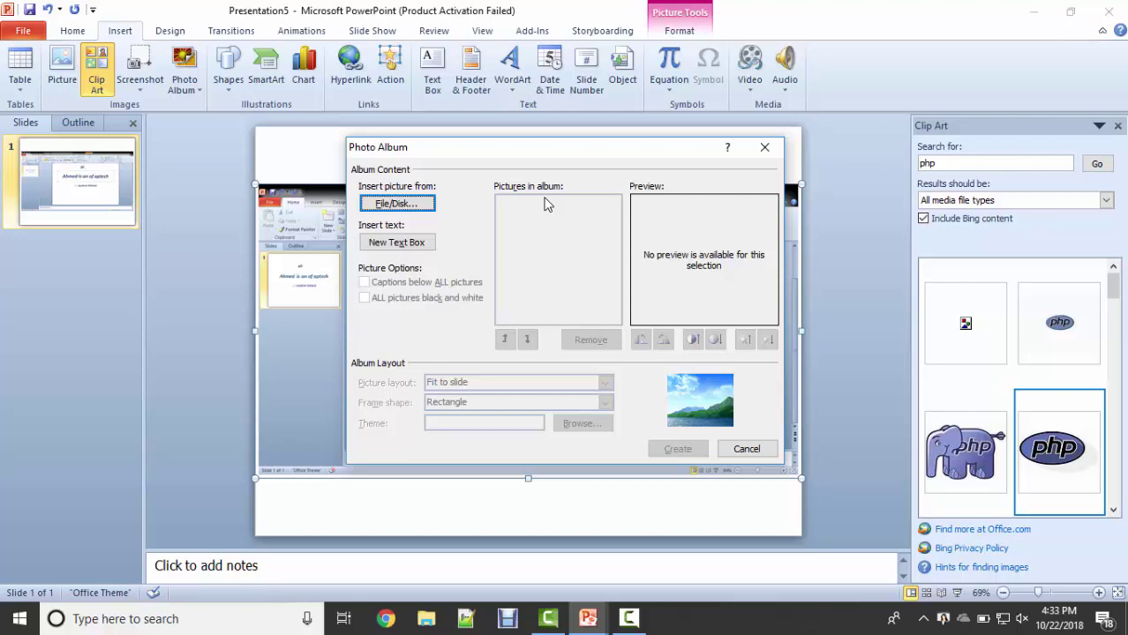
click(406, 205)
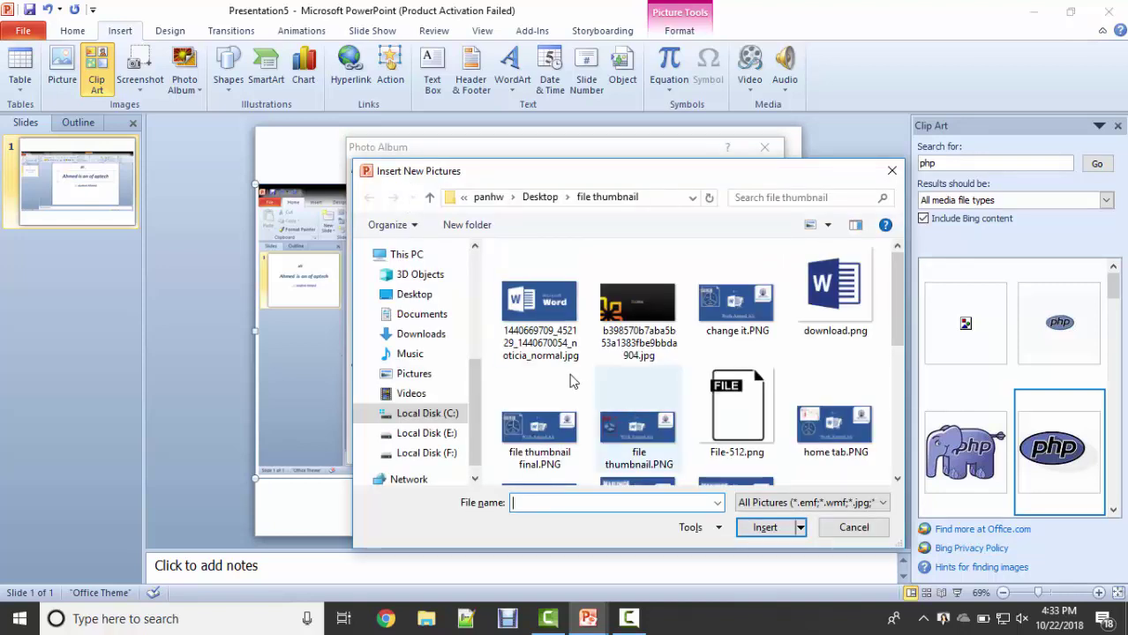
click(519, 300)
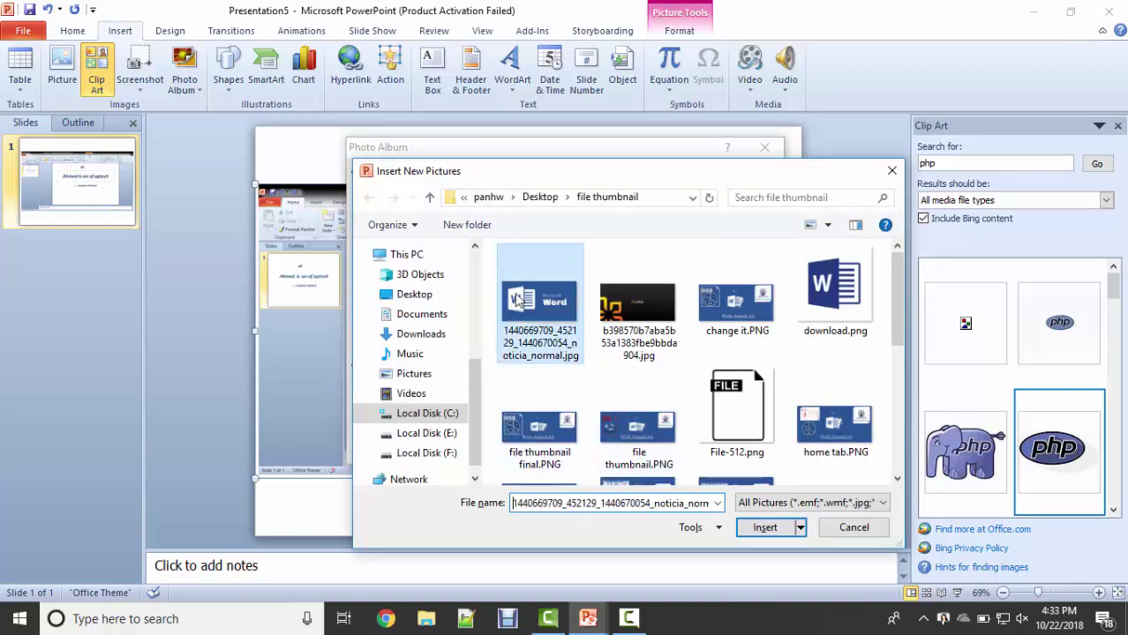
click(767, 529)
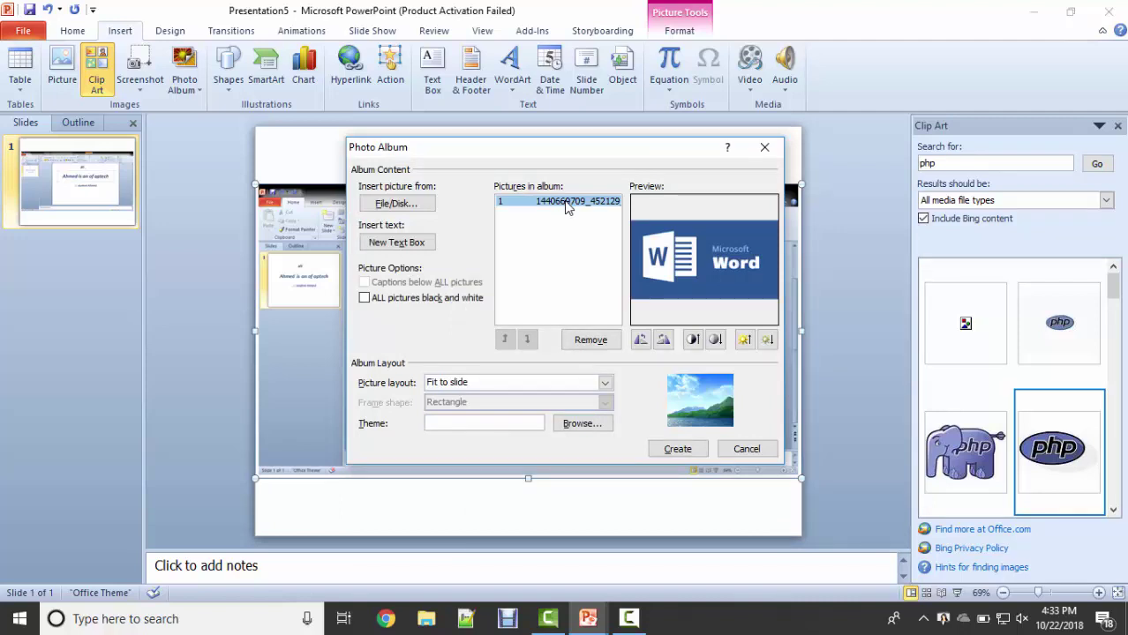
click(568, 206)
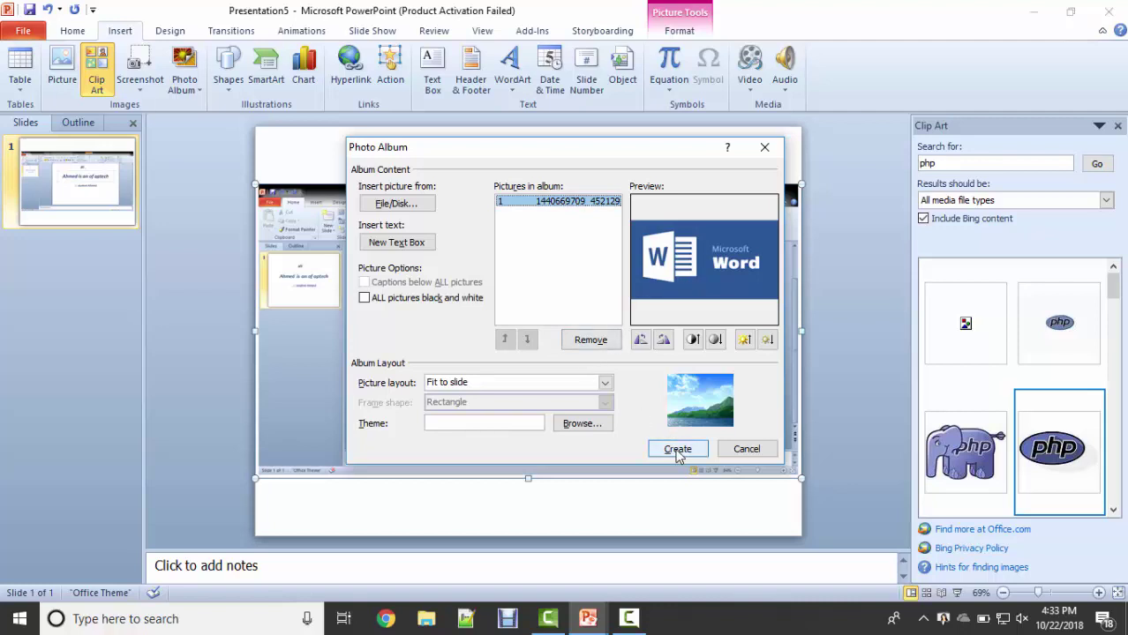
Add download.png, file thumbnail final.PNG, file thumbnail.PNG, File-512.png and home tab.PNG to the photo album
click(406, 204)
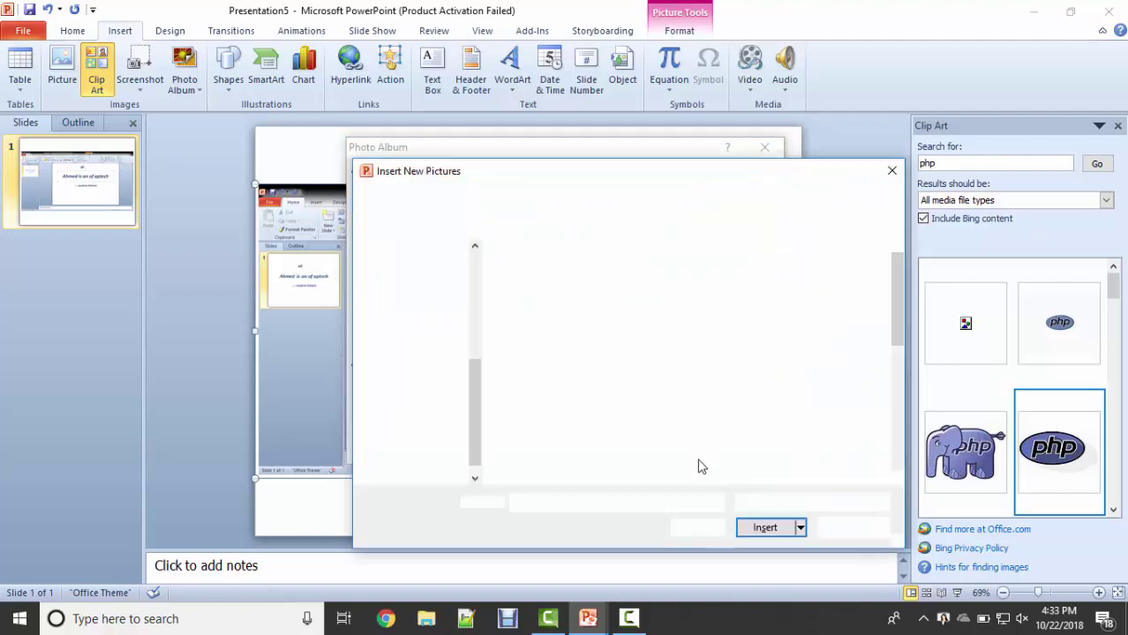
click(730, 415)
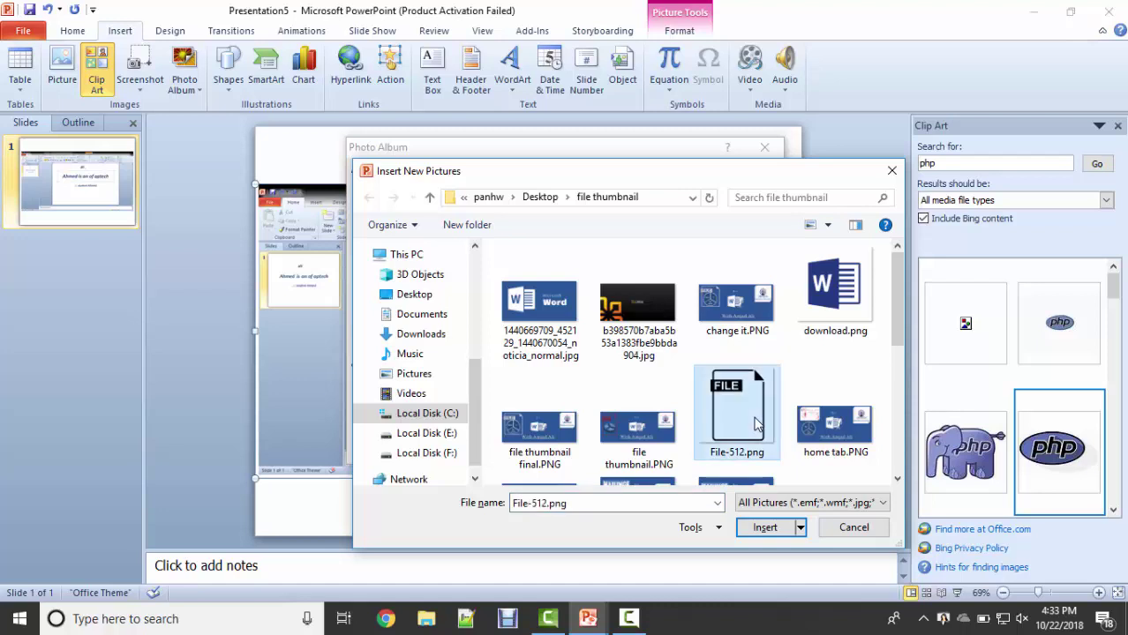
ctrl+click(632, 418)
ctrl+click(540, 427)
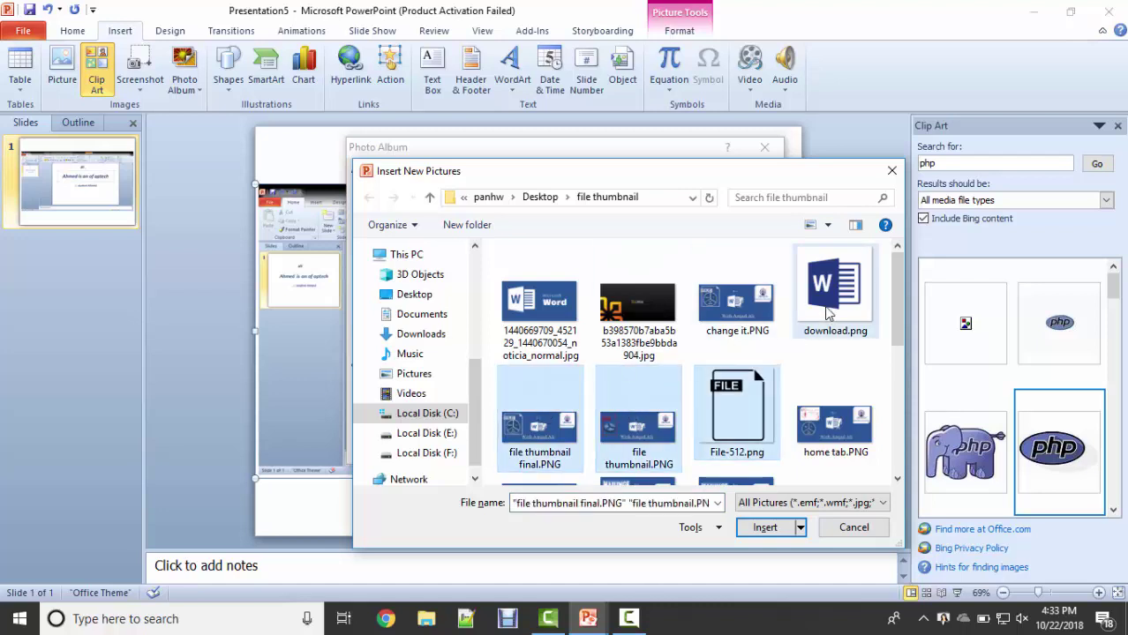
ctrl+click(833, 424)
click(764, 528)
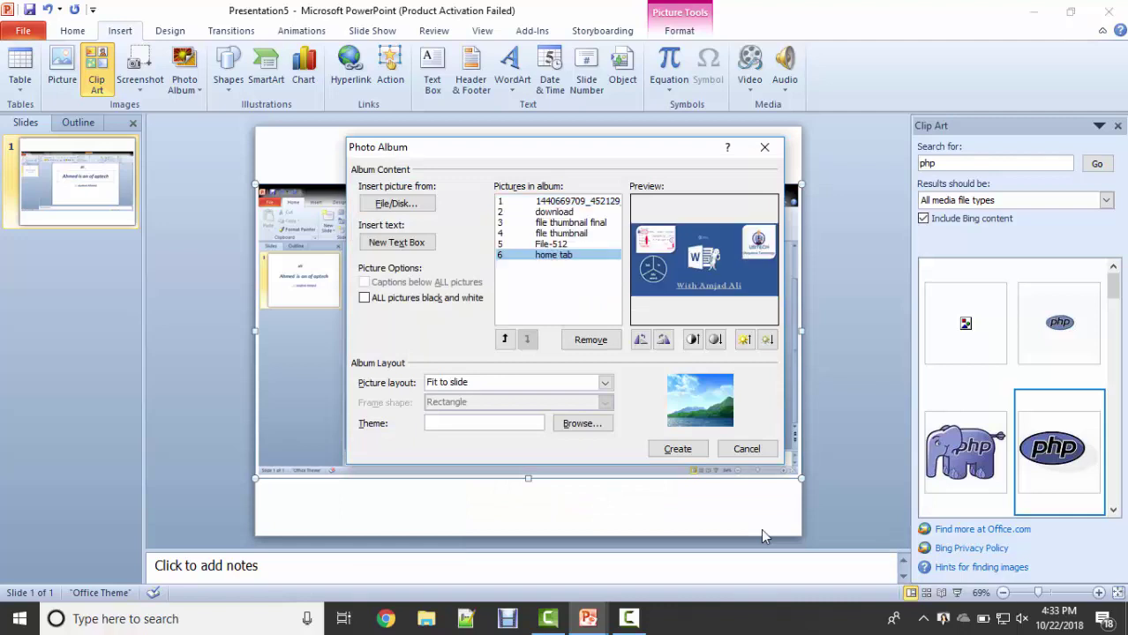
Preview individual pictures in the album list and create the photo album with the Fit to slide layout
click(556, 245)
click(556, 222)
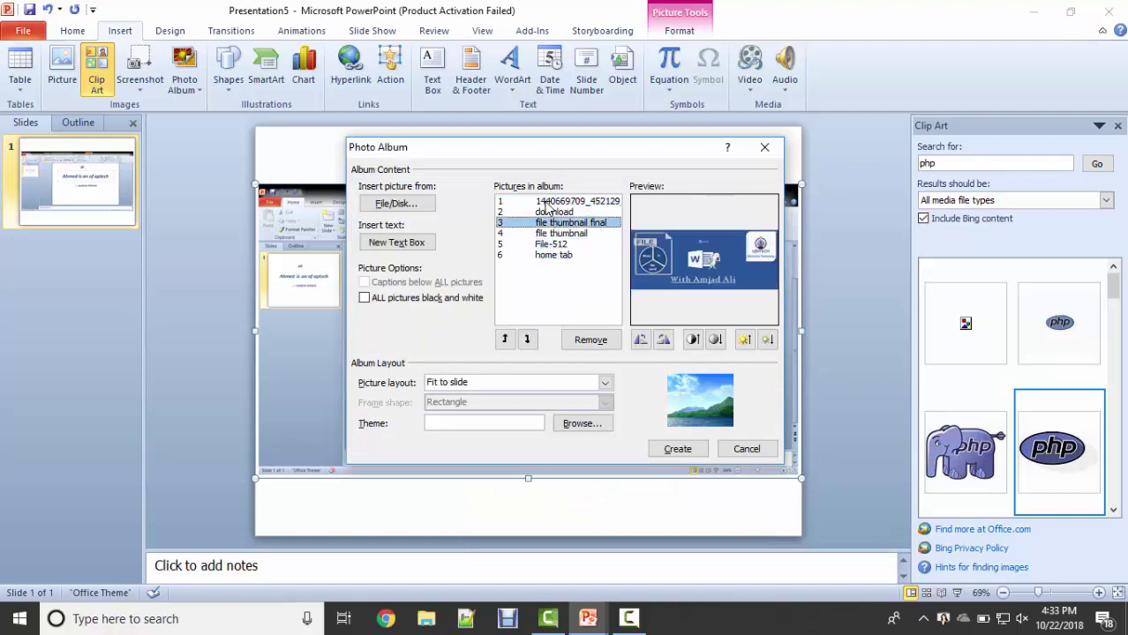
click(548, 202)
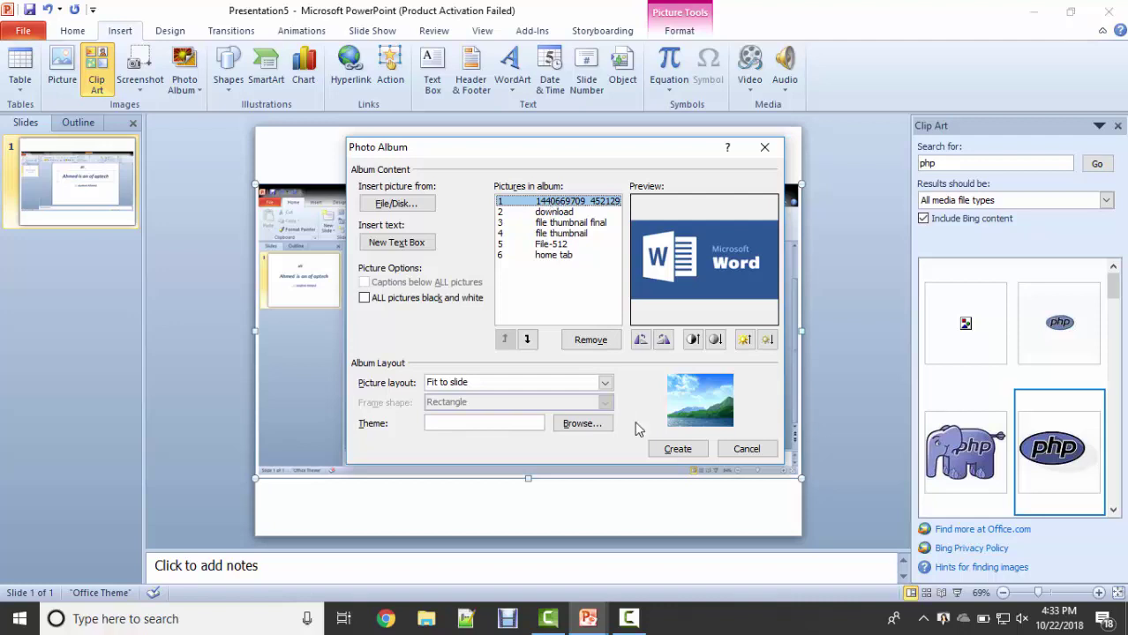
click(674, 452)
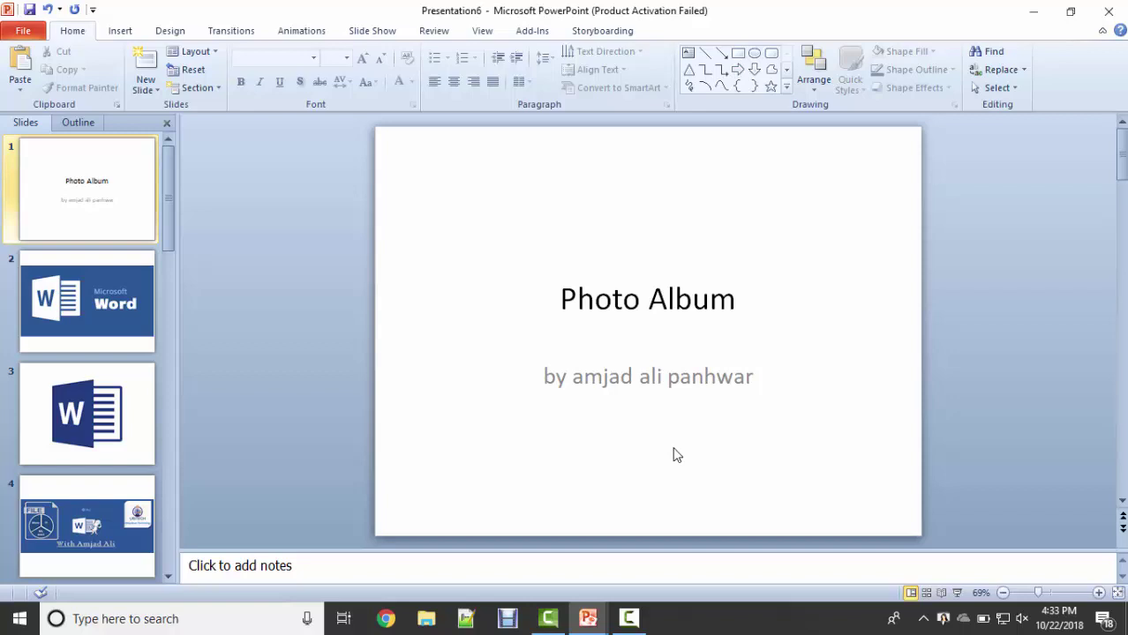
scroll(674, 455, down, 5)
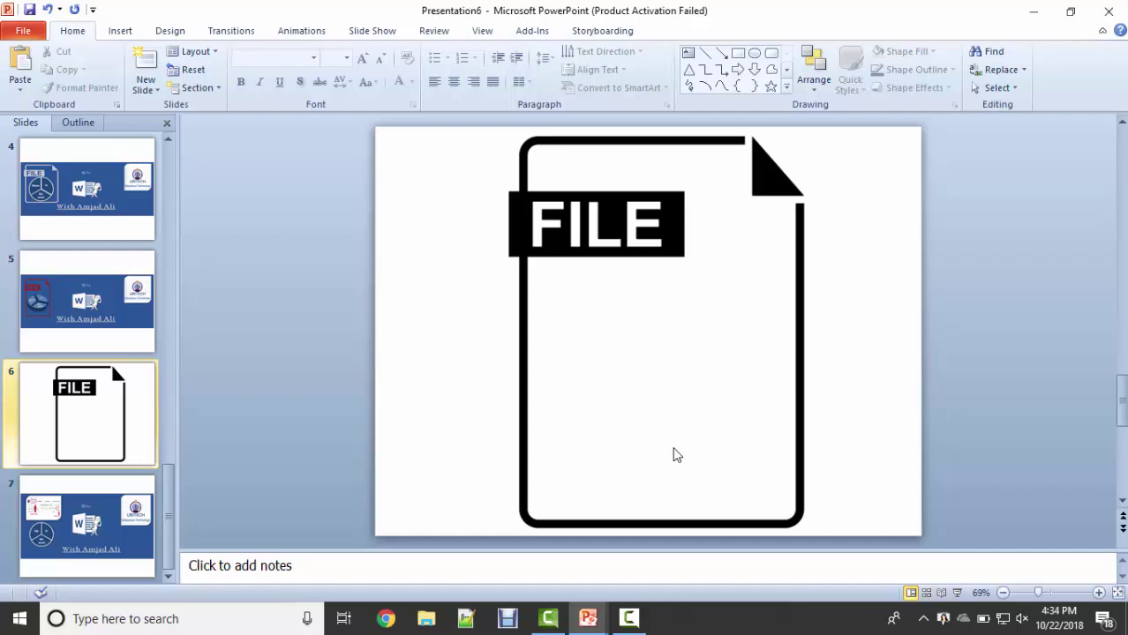
scroll(677, 455, up, 5)
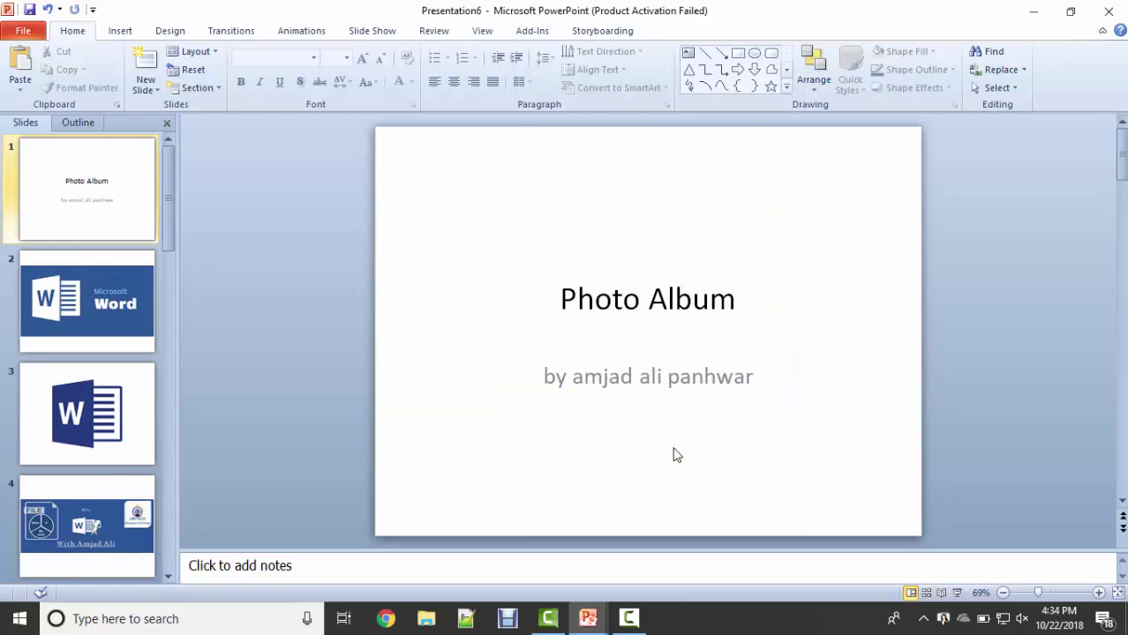
Check the user name in the general options against the author name in the album's subtitle, leaving the options unsaved
double_click(640, 376)
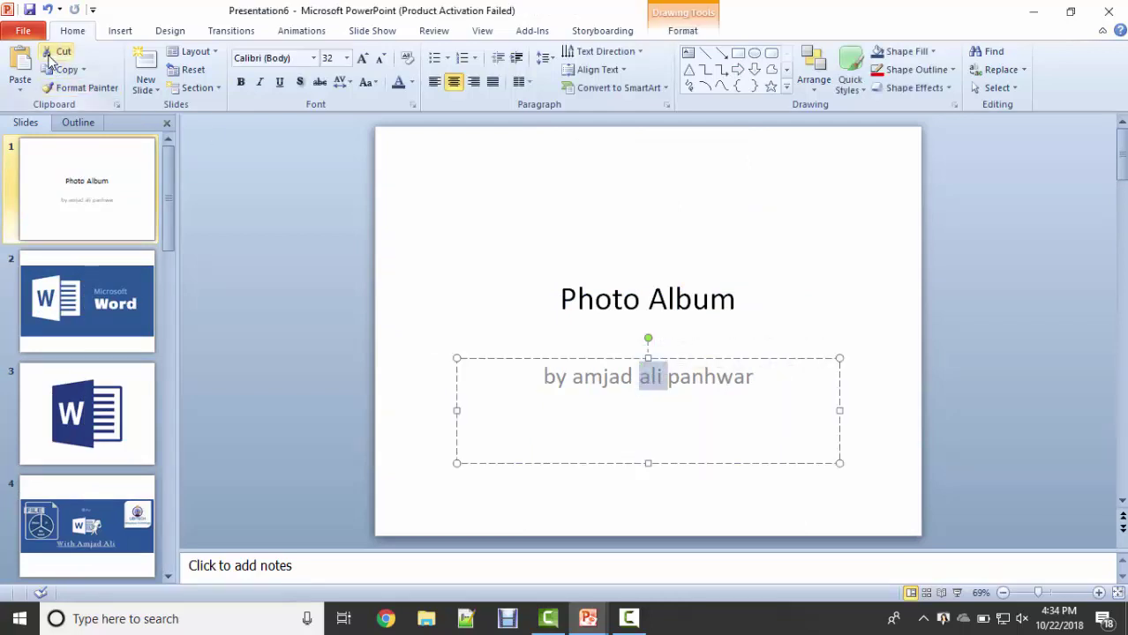
click(25, 32)
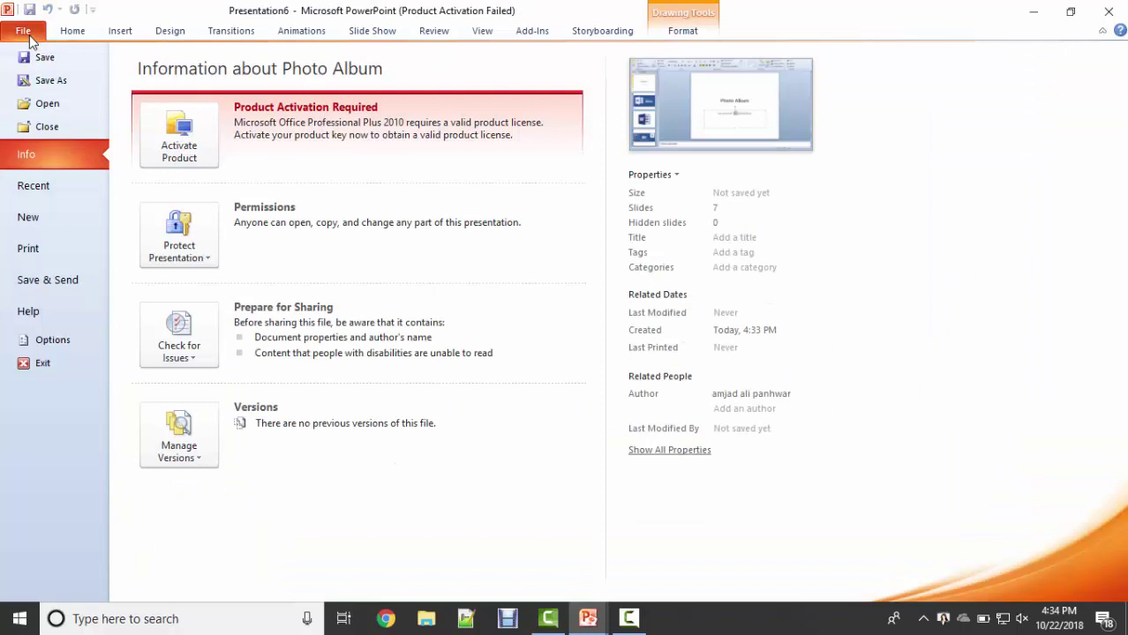
click(60, 341)
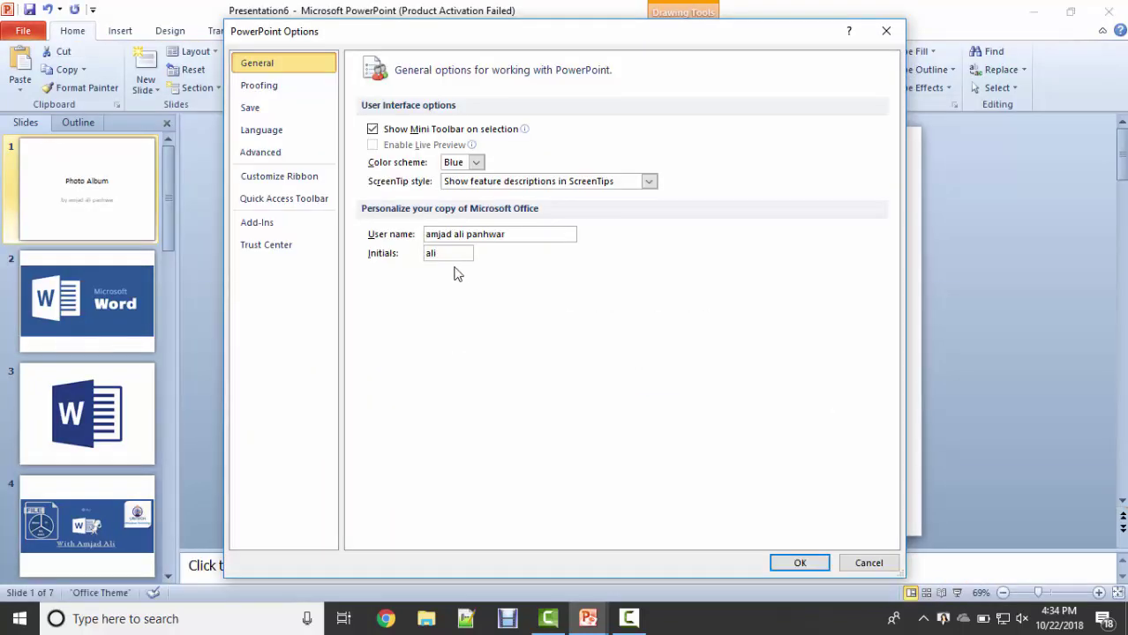
drag(502, 234, 318, 234)
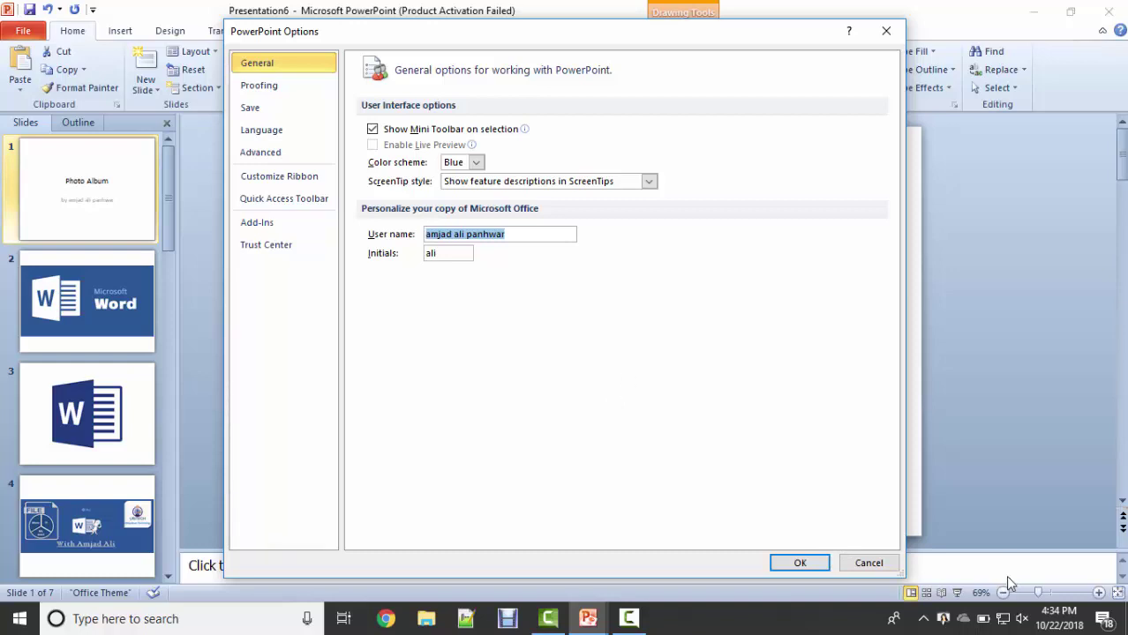
click(877, 565)
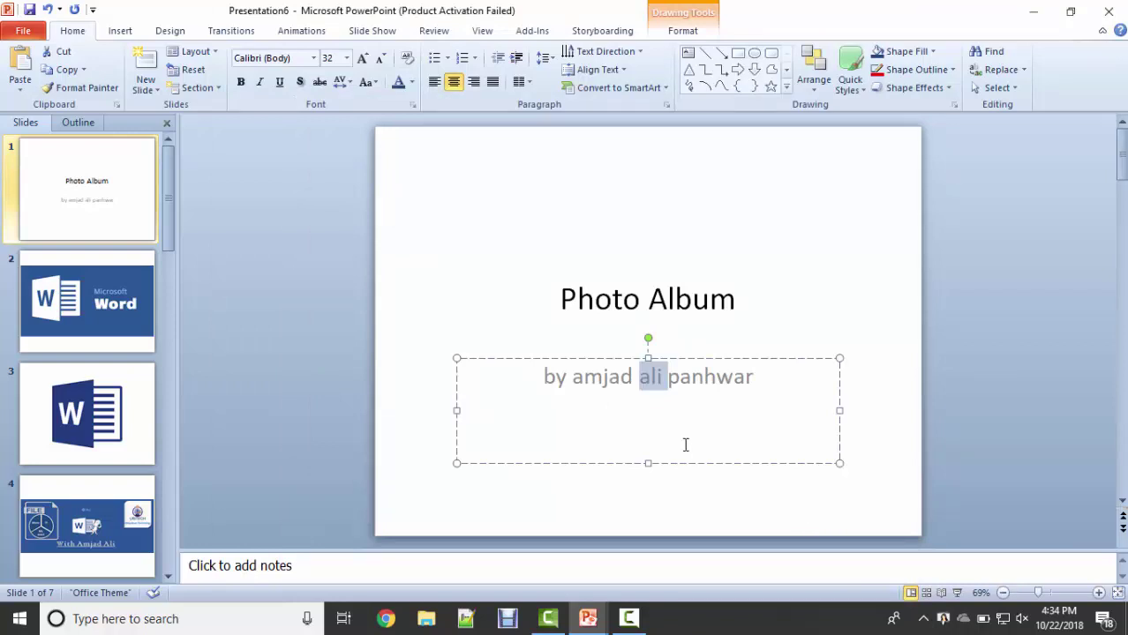
Draw a large Snip Same Side Corner Rectangle over the title on the first slide
click(121, 32)
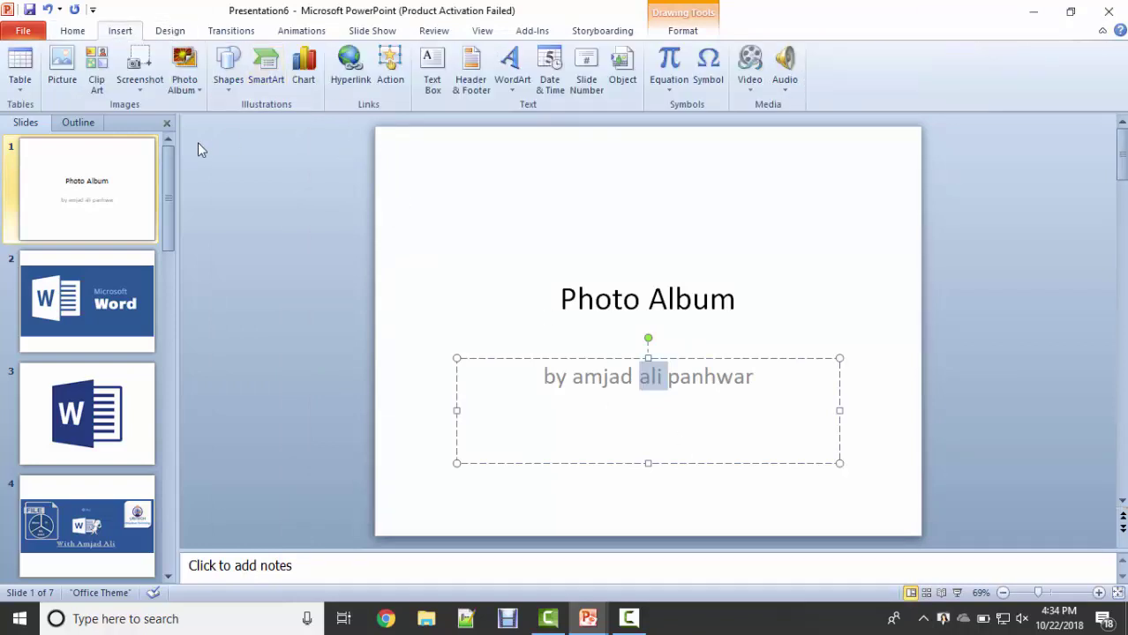
click(226, 79)
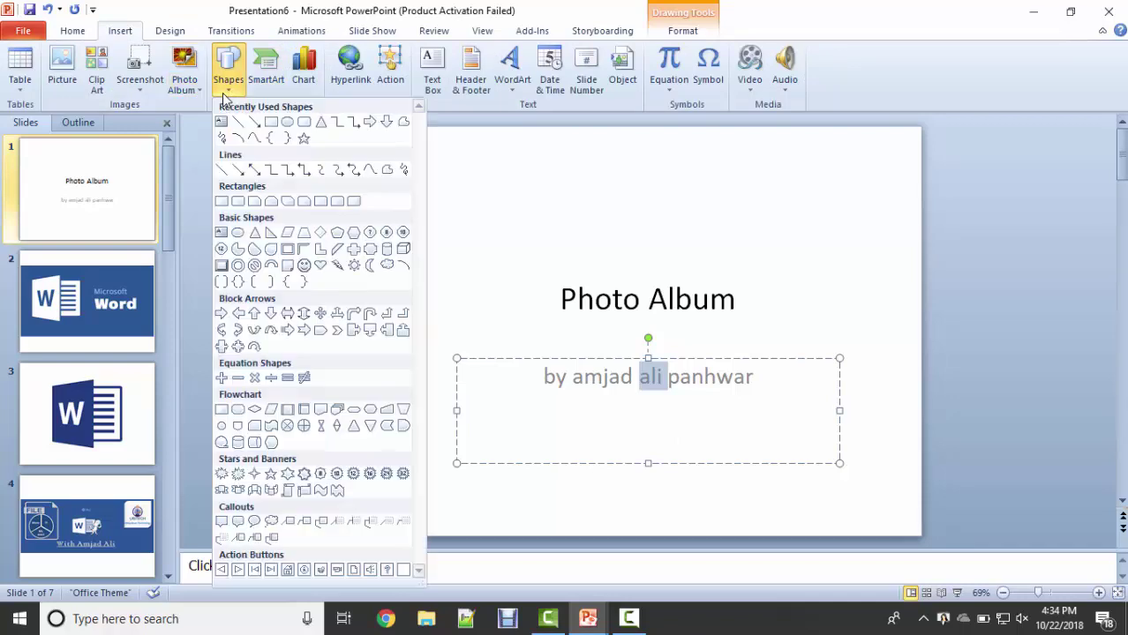
click(270, 203)
drag(428, 181, 801, 373)
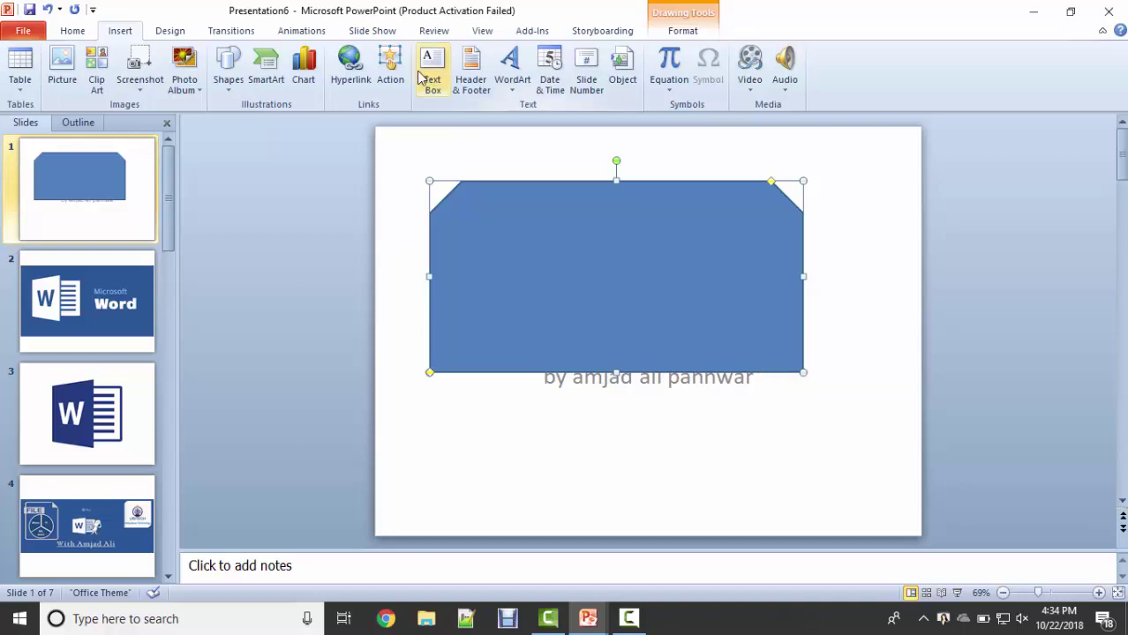
Insert a Picture Accent List SmartArt graphic from the List category on the first slide
click(273, 72)
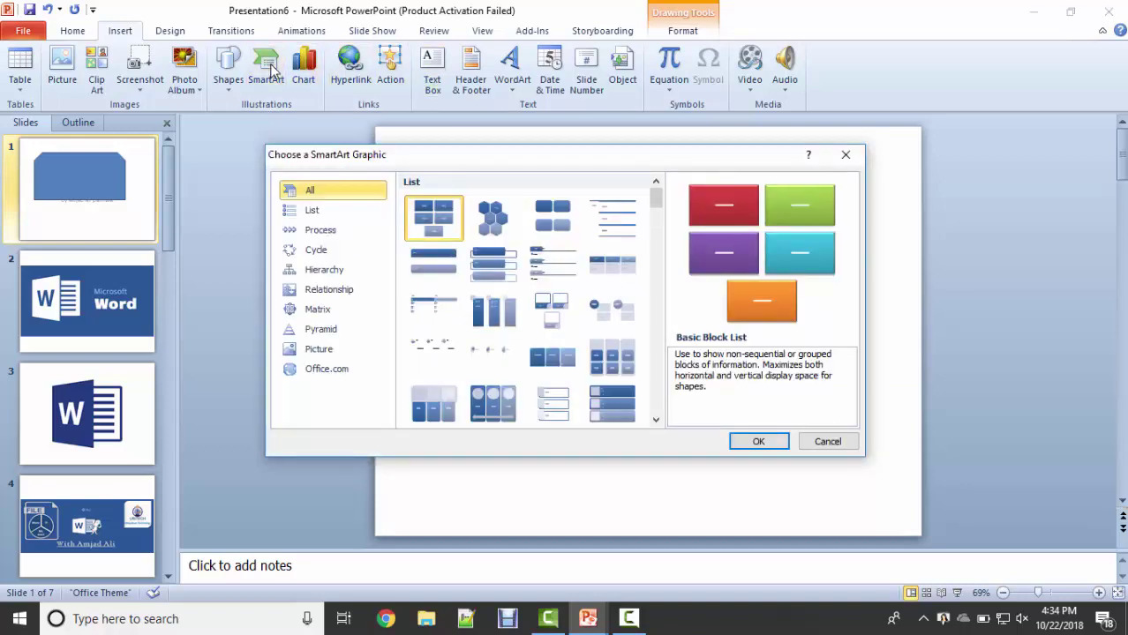
click(313, 212)
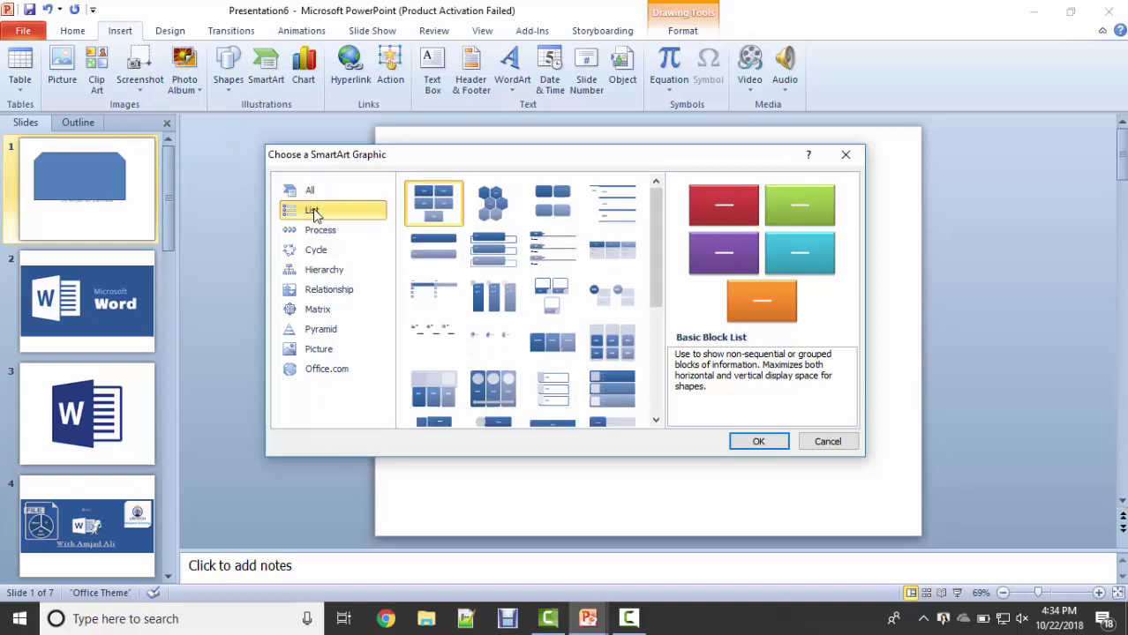
click(517, 300)
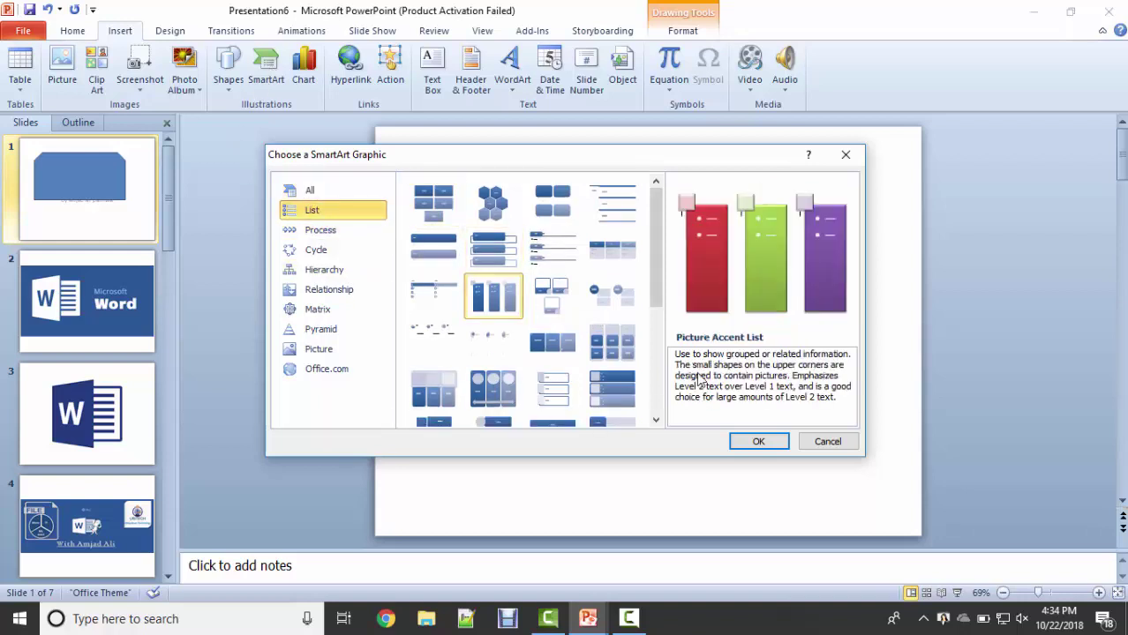
click(757, 445)
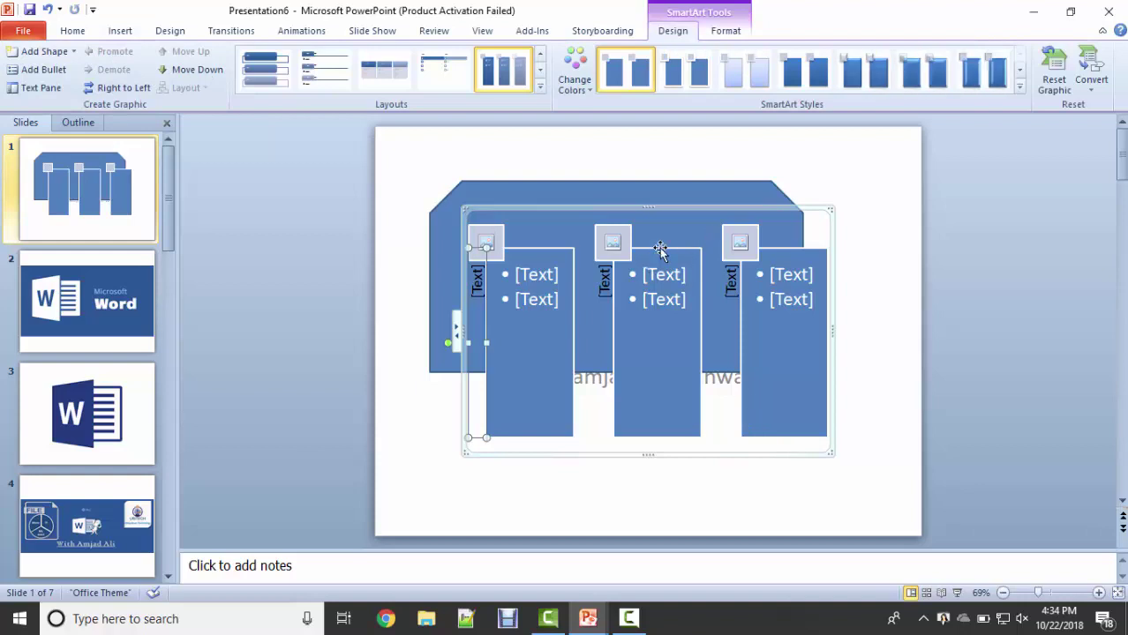
Apply the 3-D Brick Scene style to the SmartArt graphic
click(1019, 88)
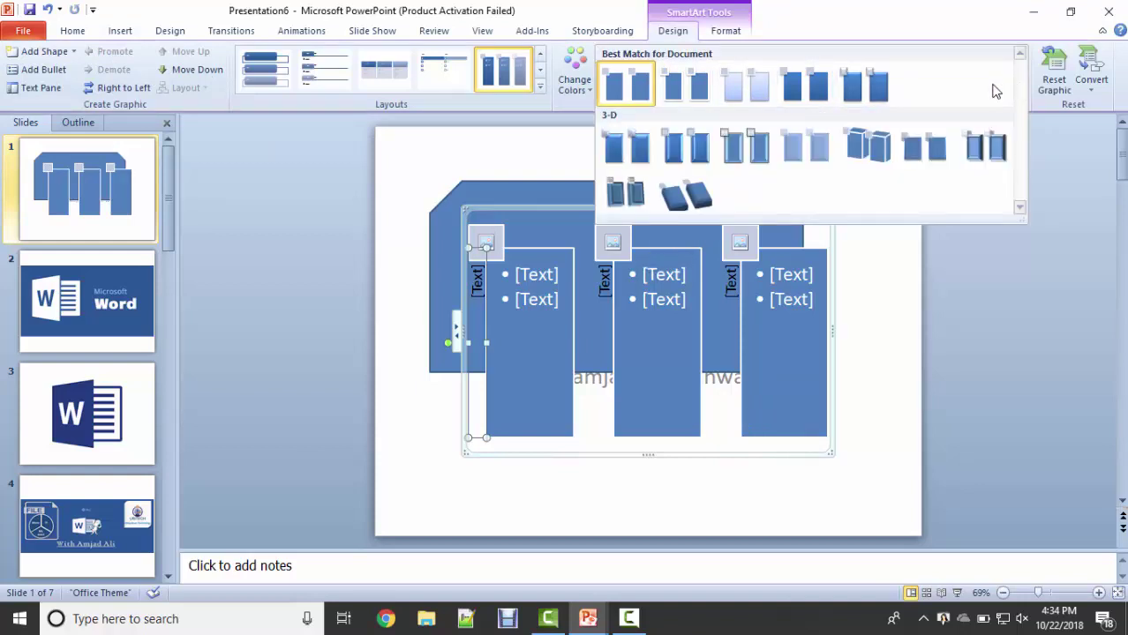
click(864, 141)
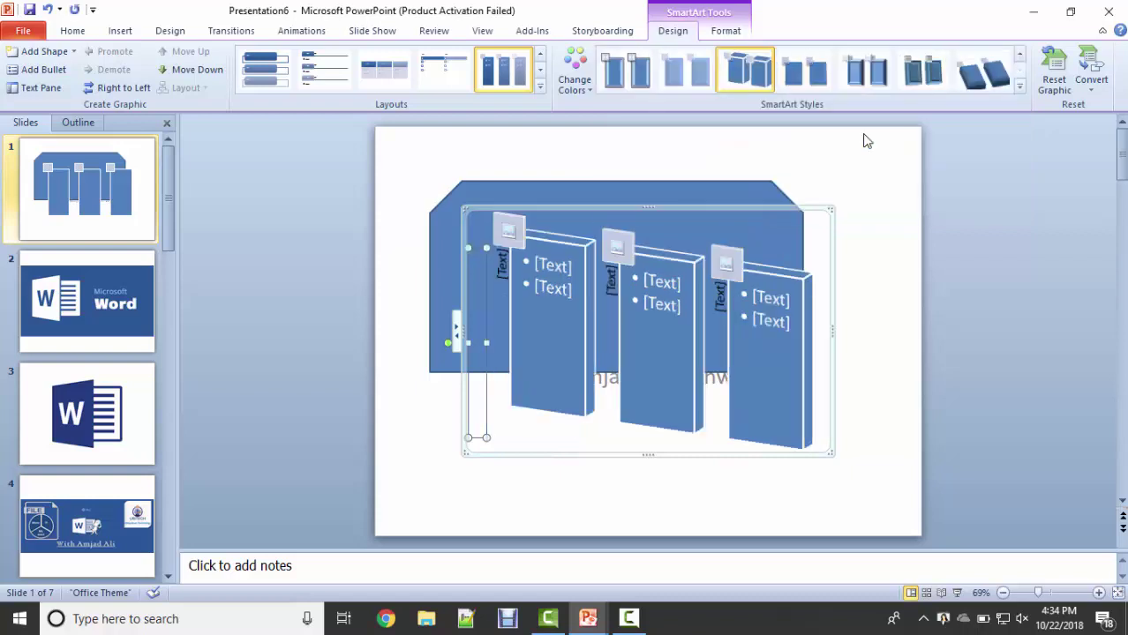
Recolor the SmartArt graphic with the Colorful variation that runs from purple through blue to teal
click(540, 71)
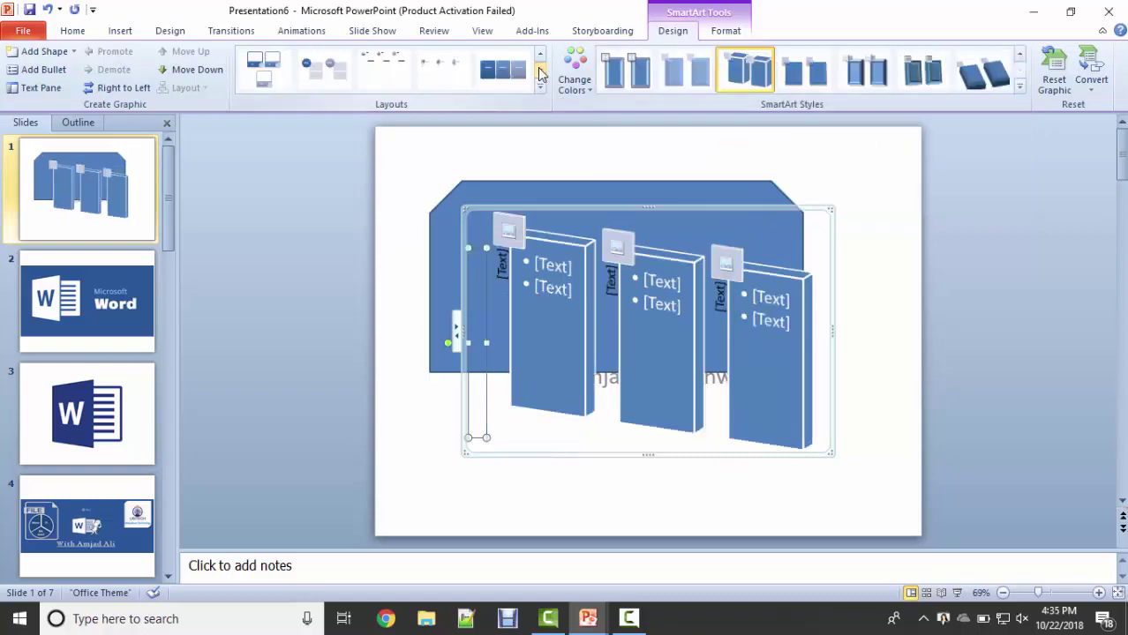
click(589, 91)
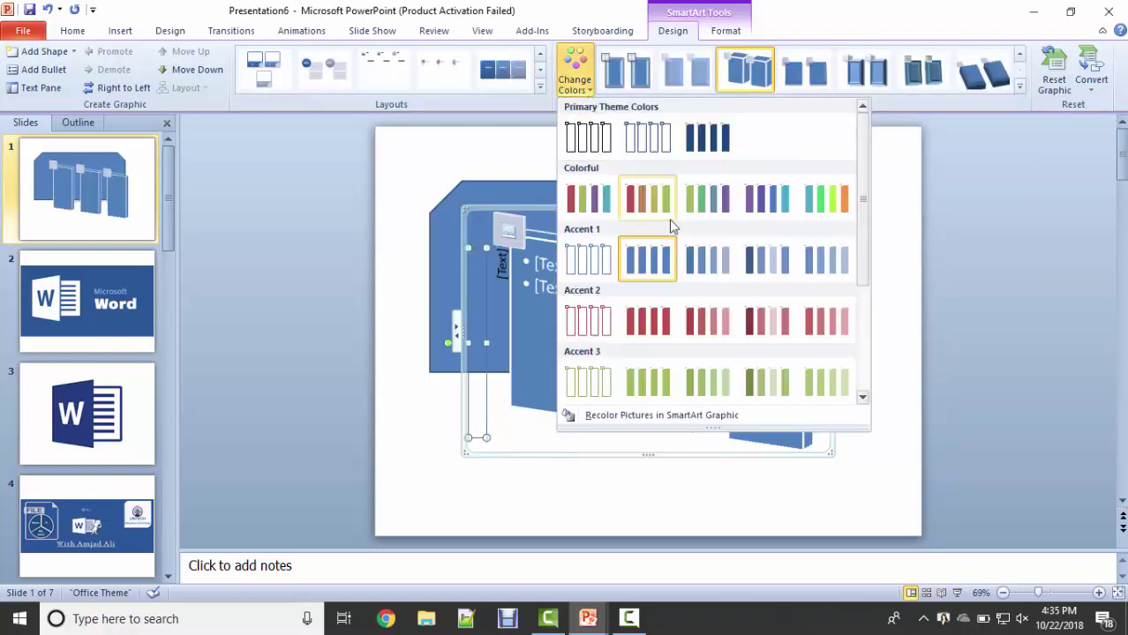
click(787, 215)
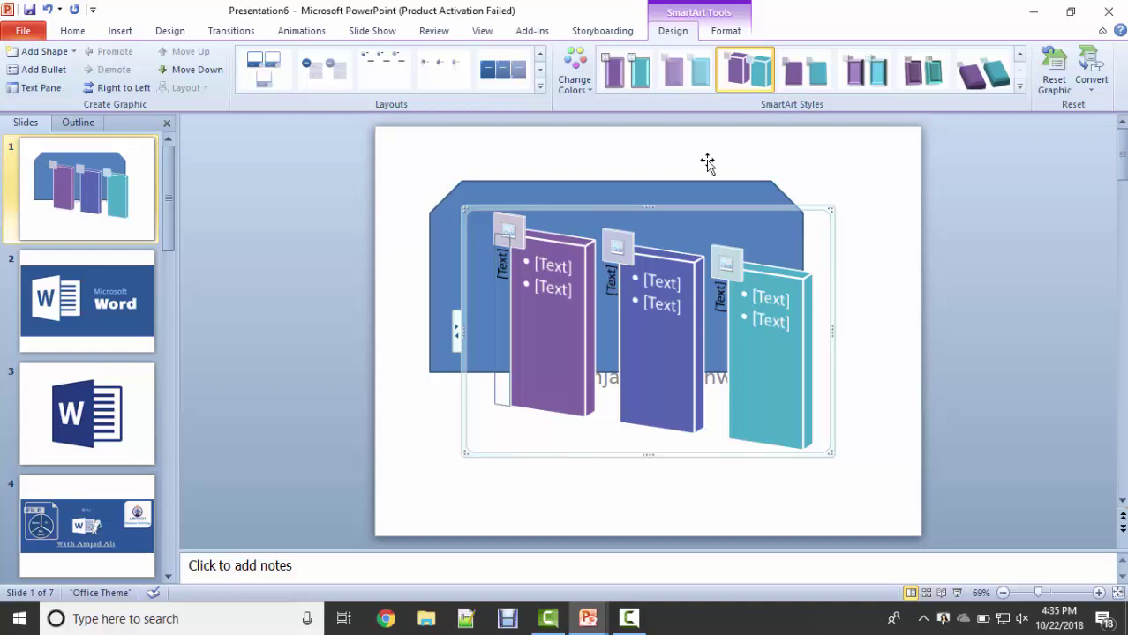
click(124, 32)
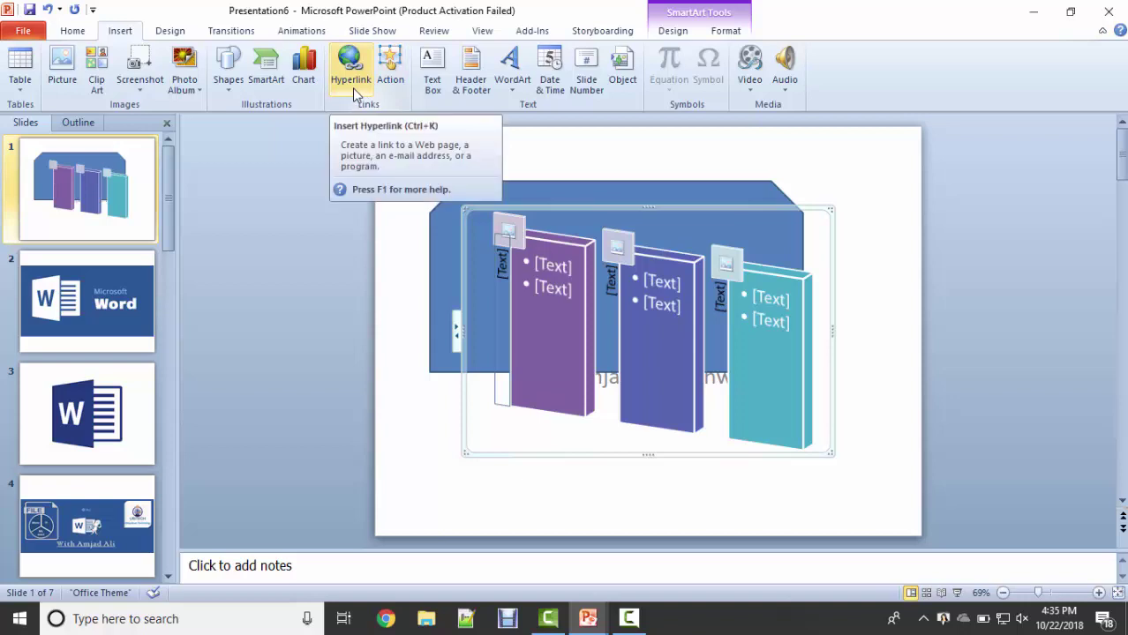
click(404, 80)
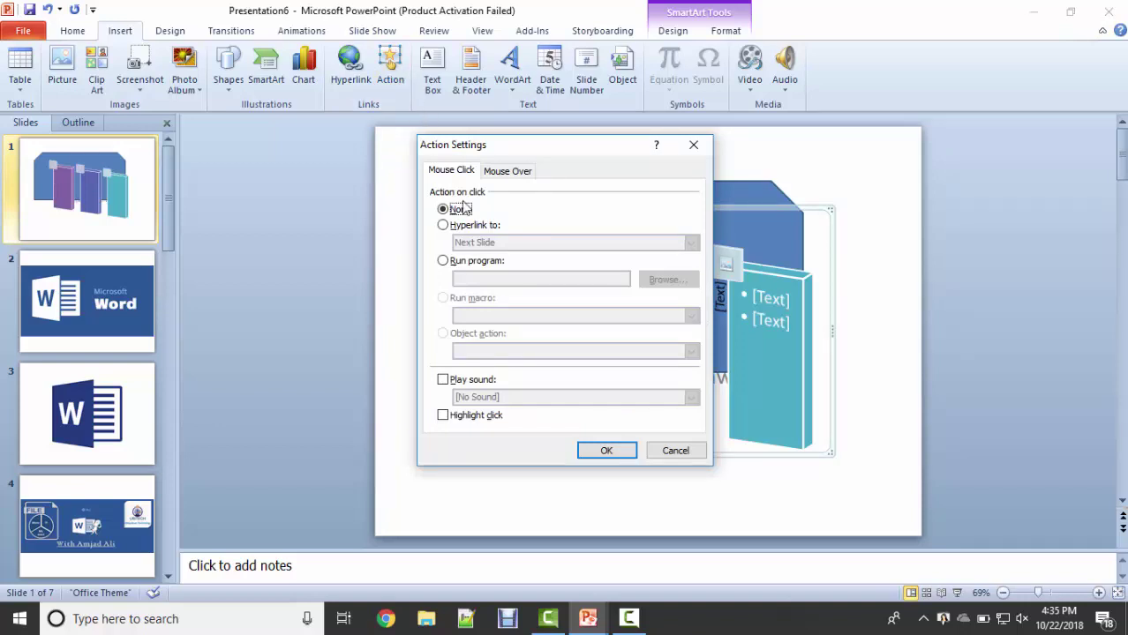
click(480, 226)
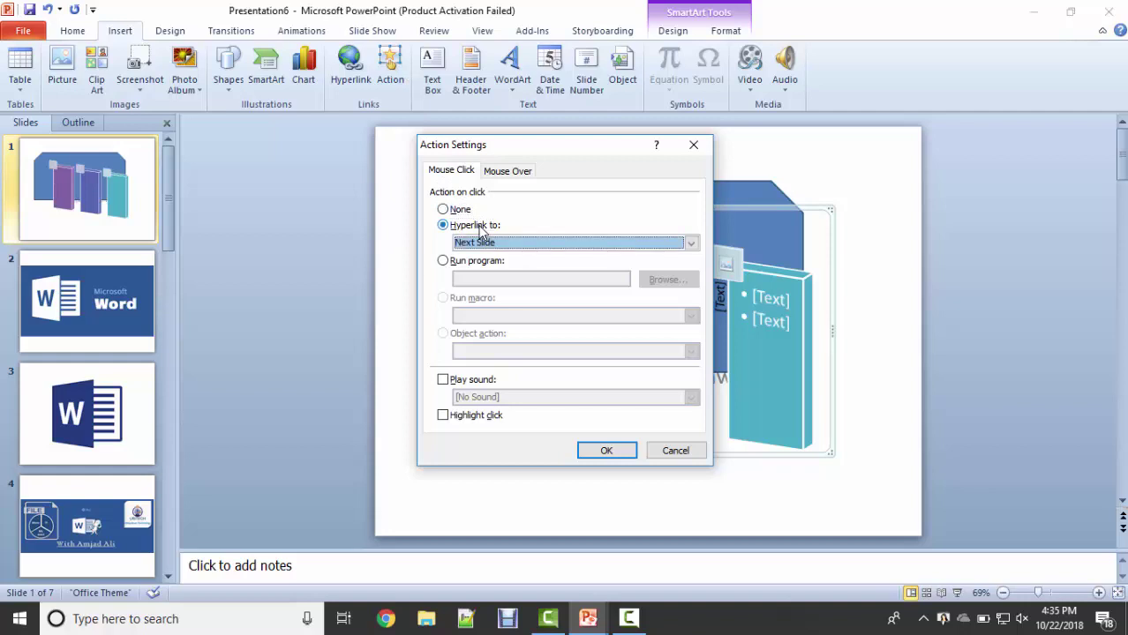
click(693, 145)
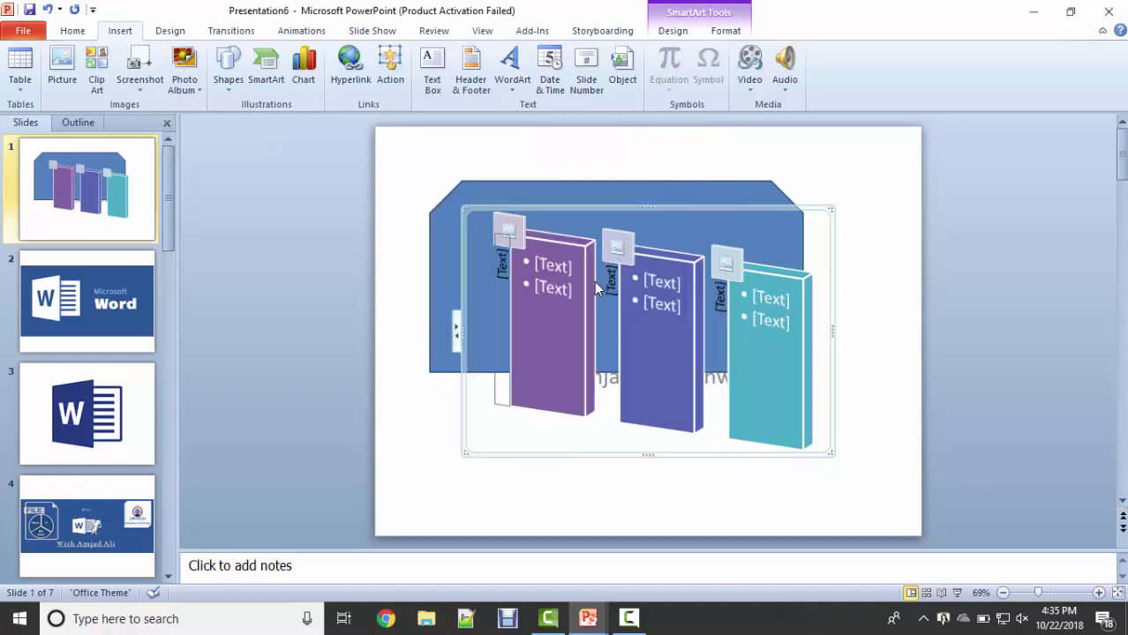
Shrink the Word logo picture on the third slide to about half its size and move it to the slide's upper middle
click(162, 174)
scroll(163, 181, down, 1)
click(88, 300)
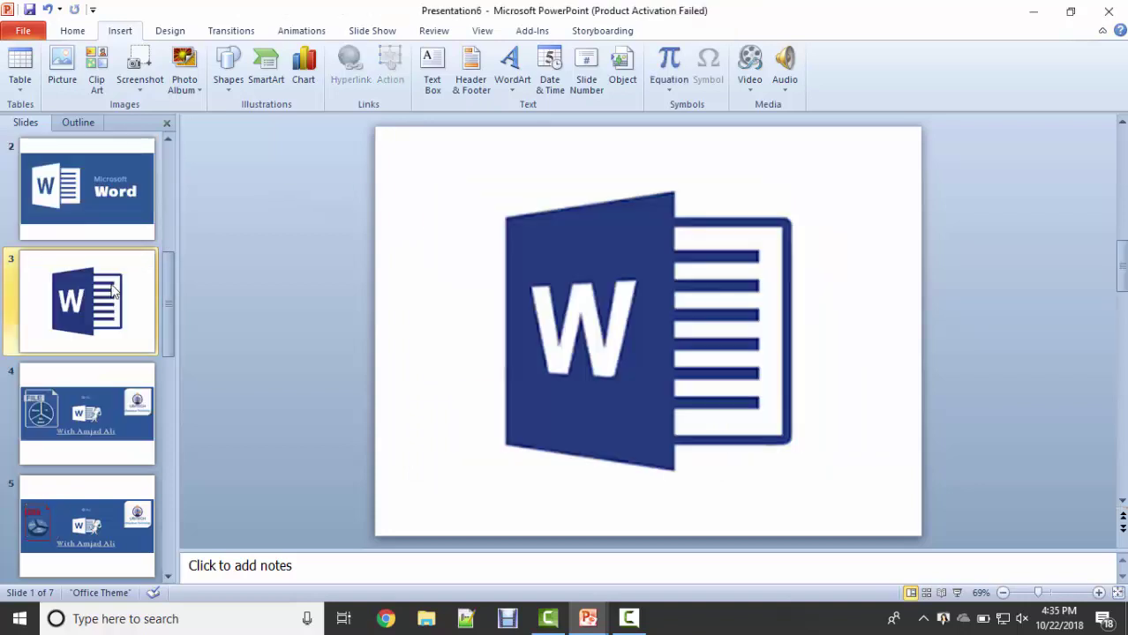
click(668, 263)
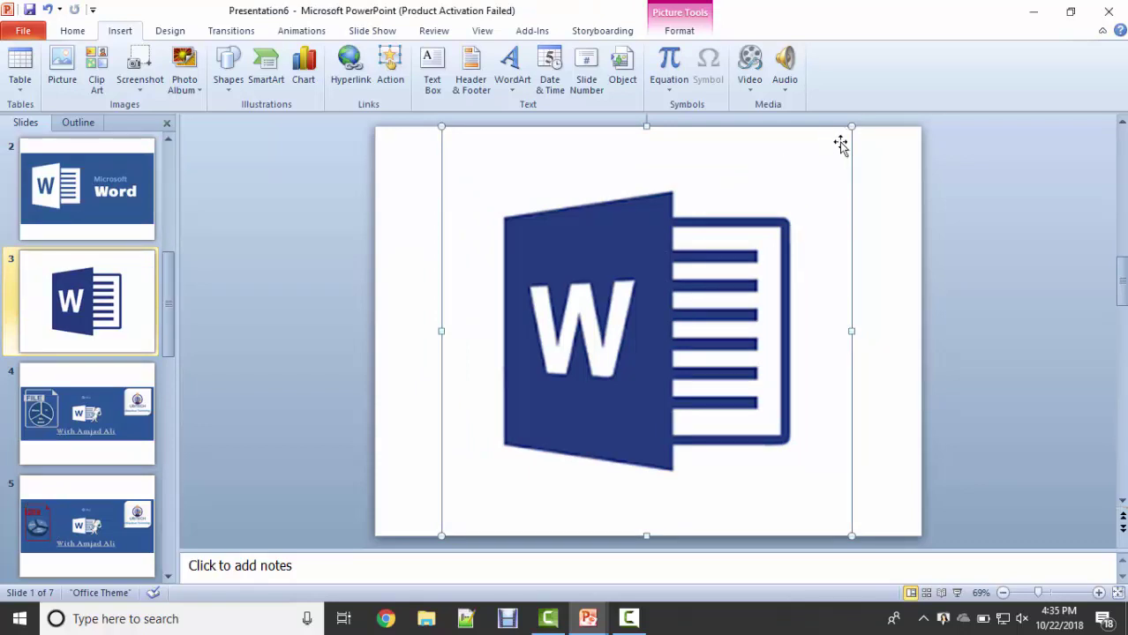
drag(851, 128, 649, 334)
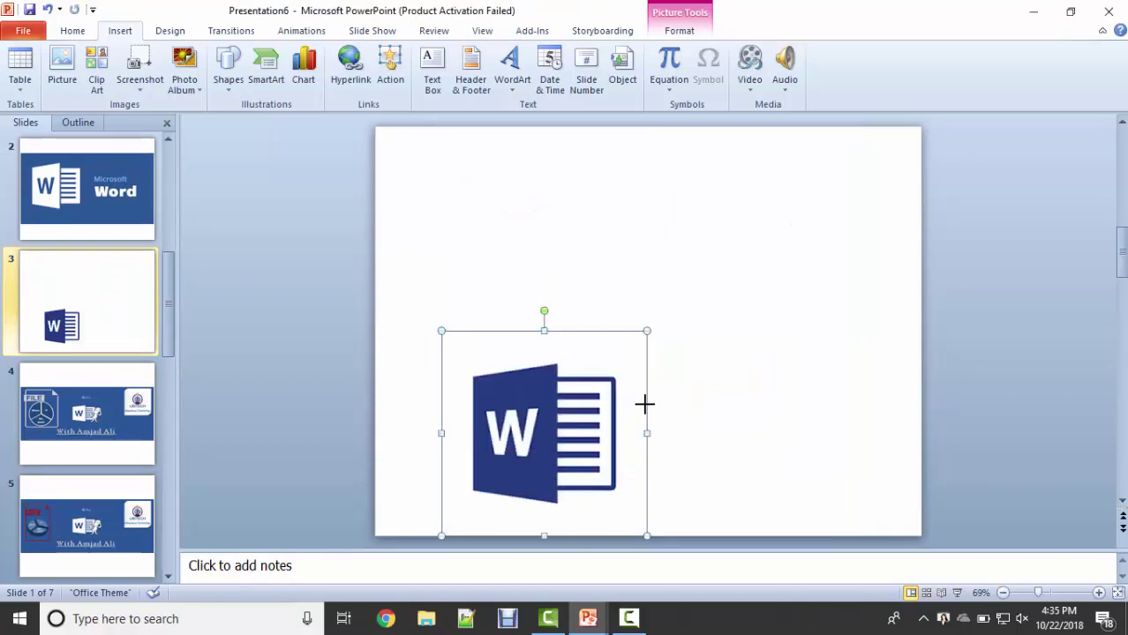
drag(587, 394, 647, 238)
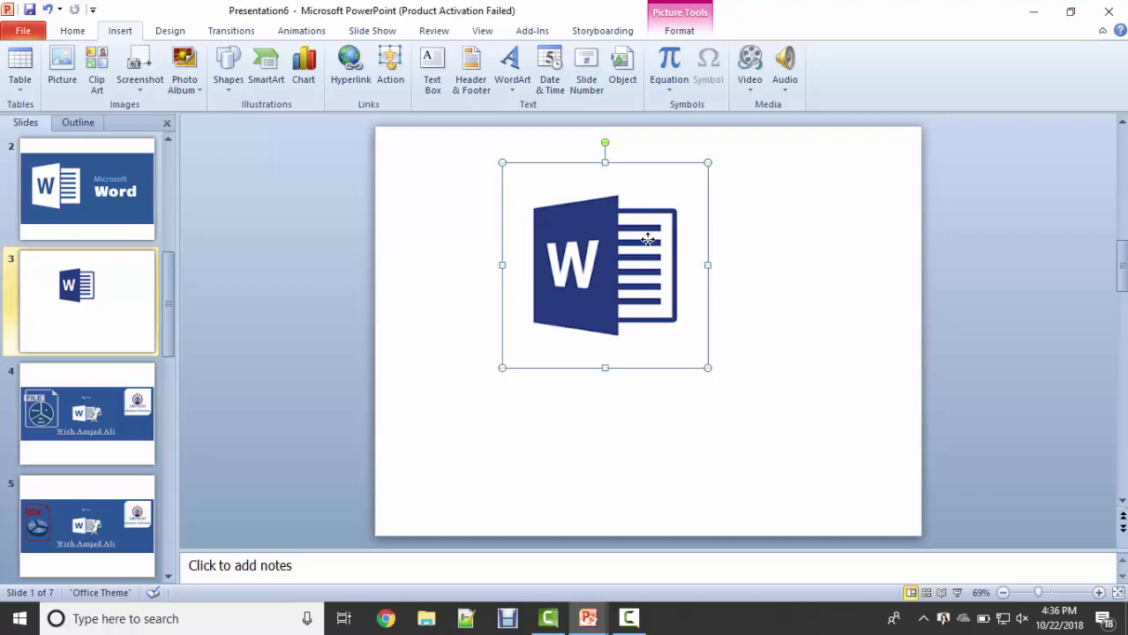
Assign a mouse-click action to the Word logo that runs the Internet Download Manager program from the Desktop
click(394, 91)
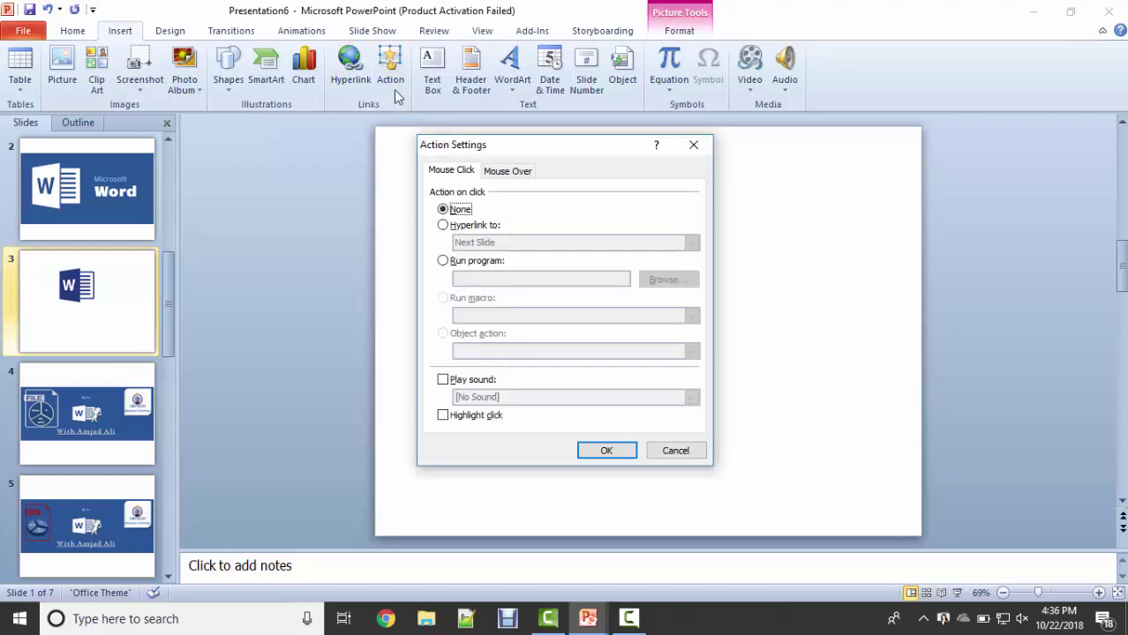
click(470, 263)
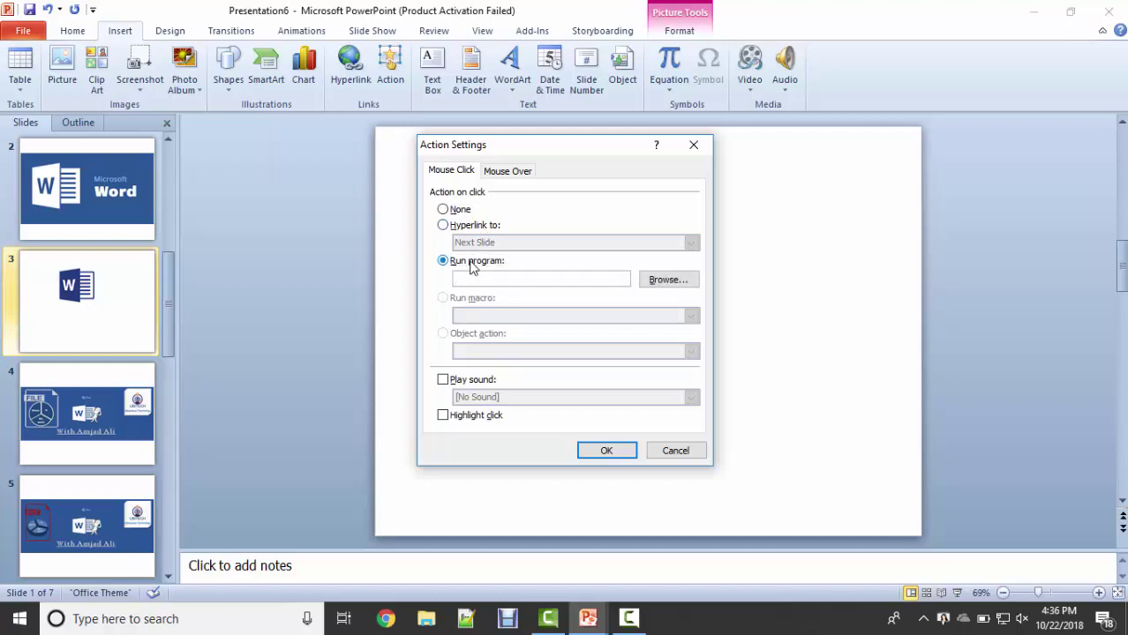
click(670, 283)
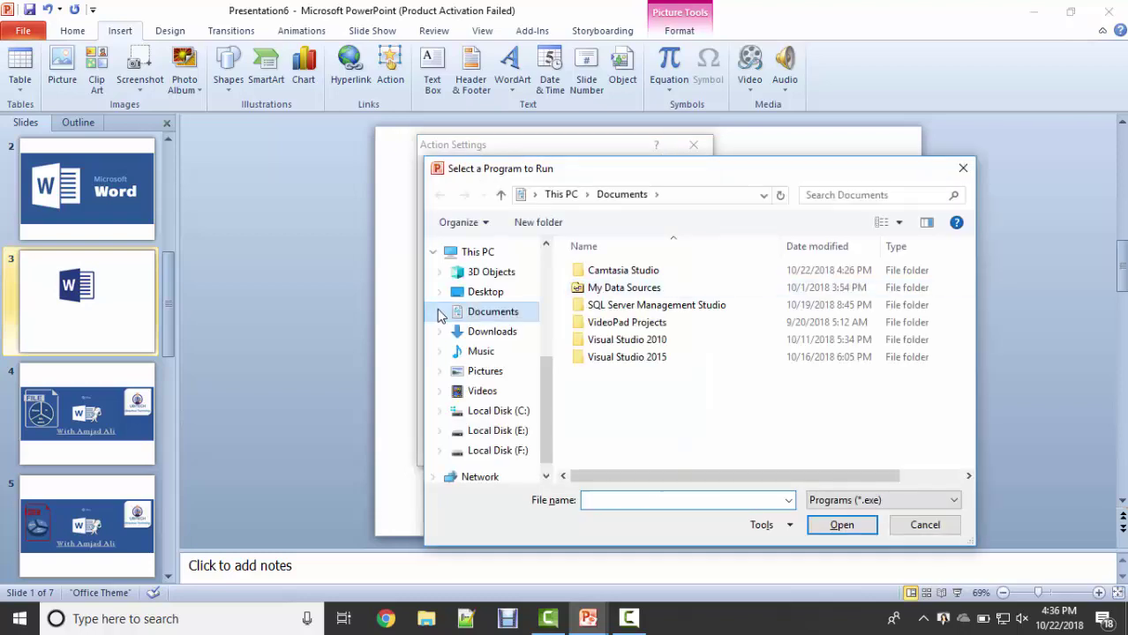
click(481, 294)
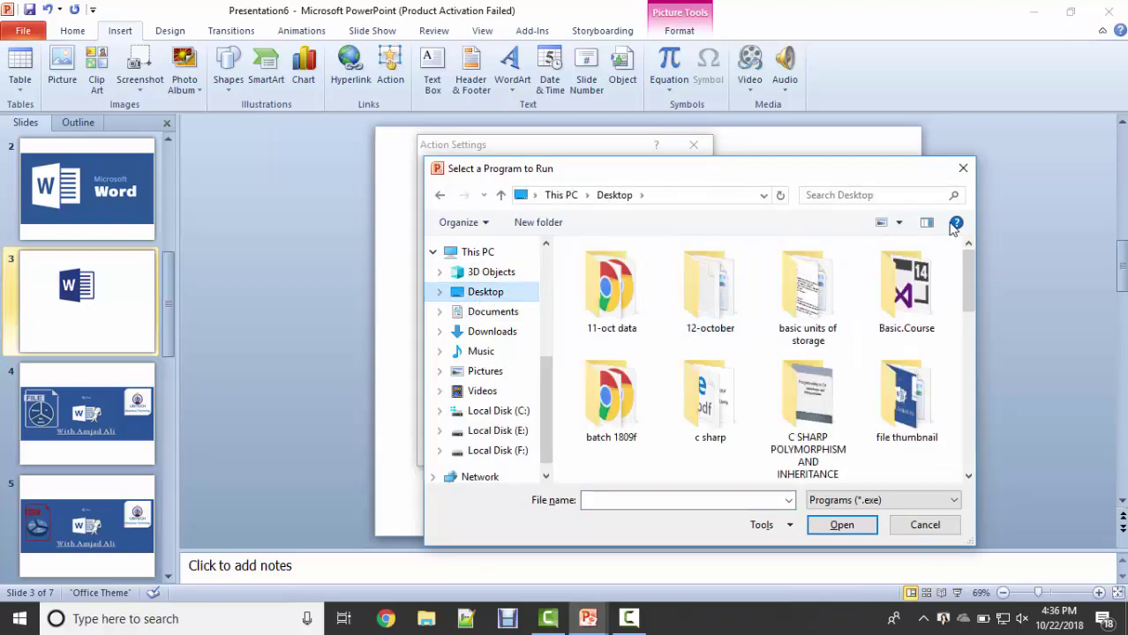
double_click(933, 168)
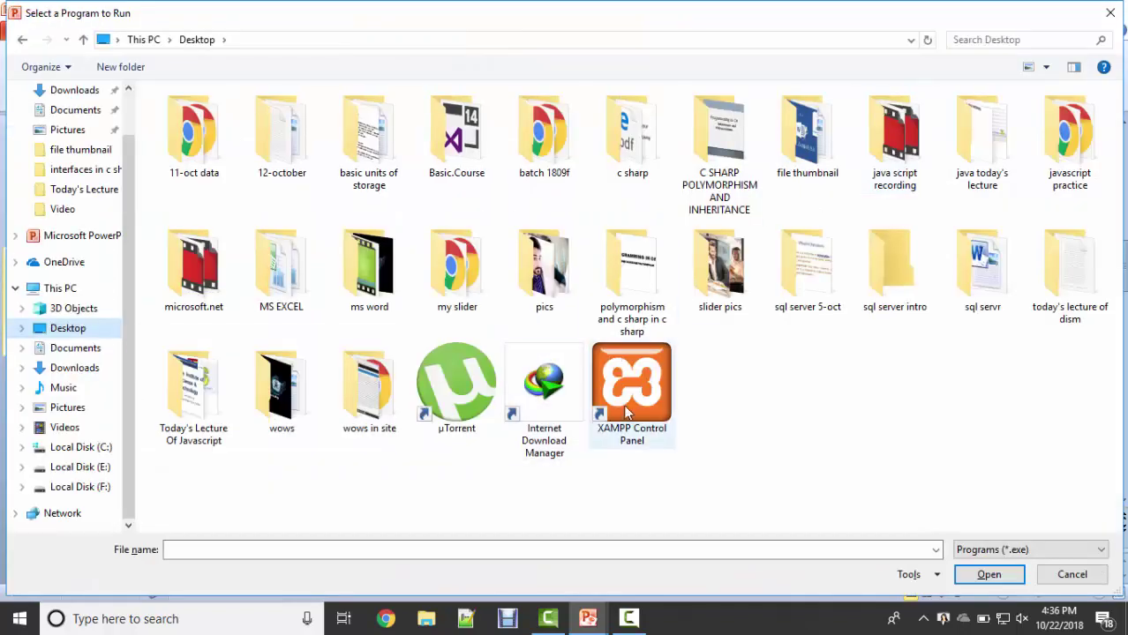
click(632, 397)
click(563, 400)
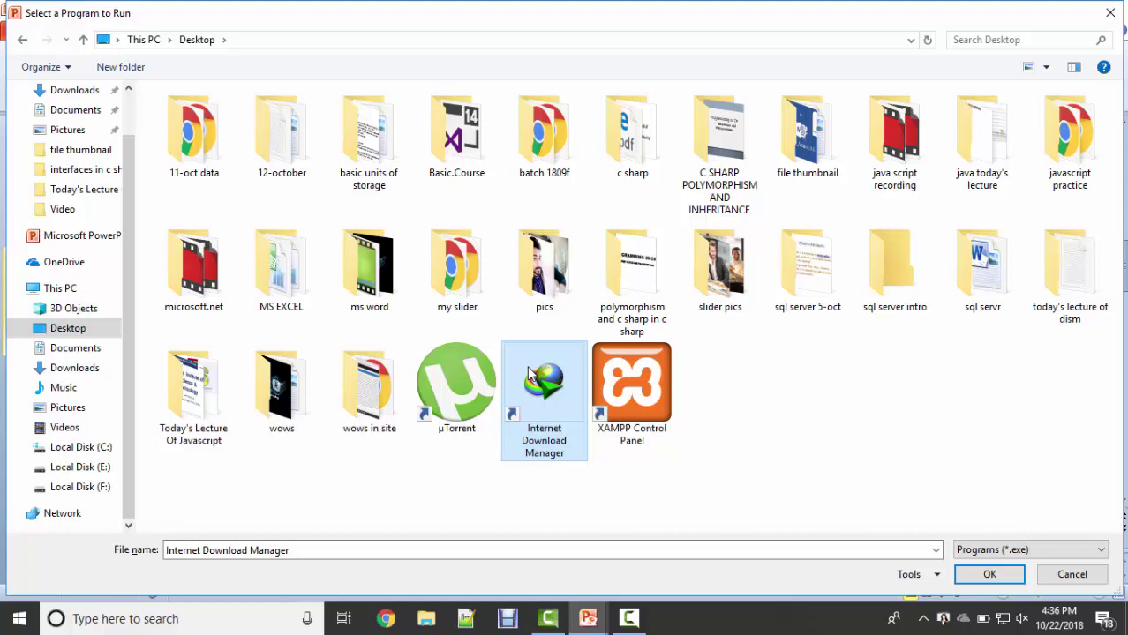
click(988, 574)
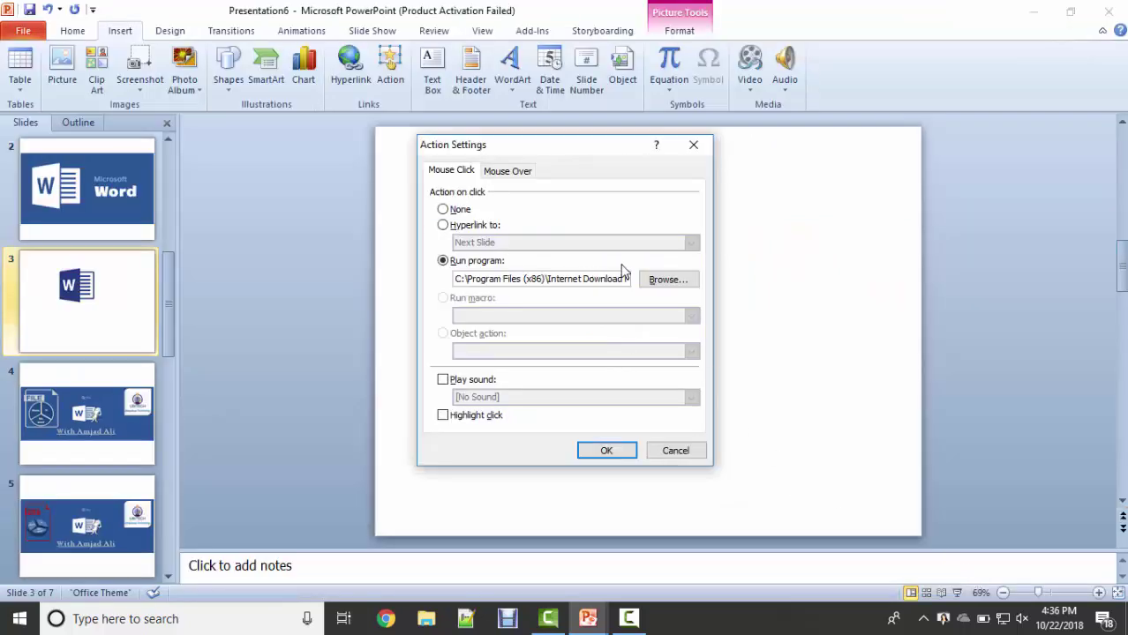
click(612, 455)
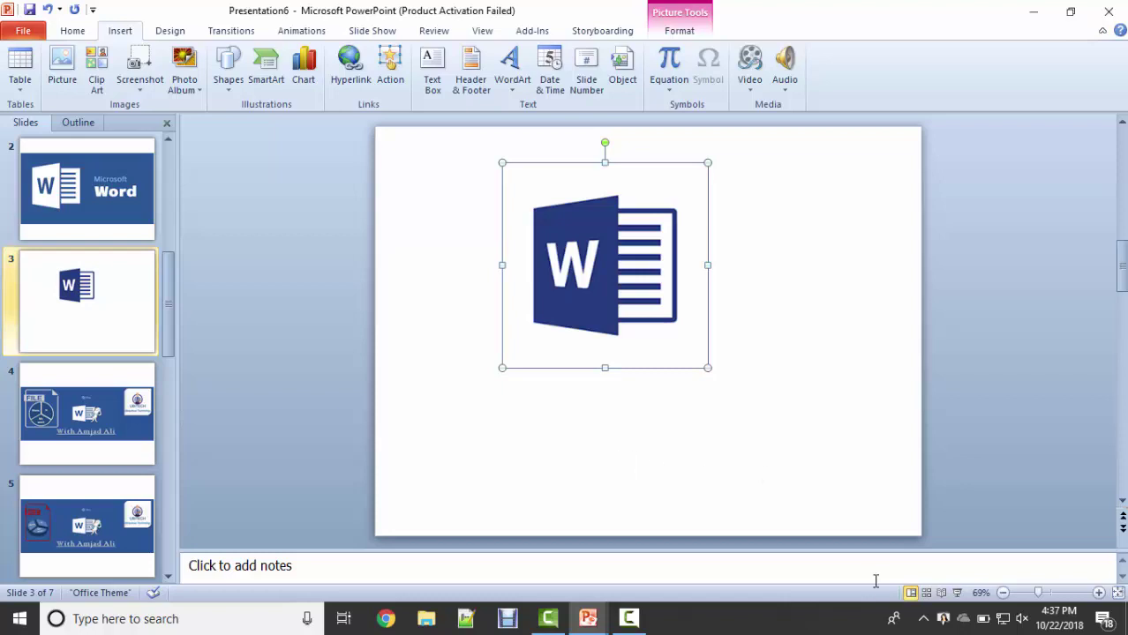
Preview the third slide in the slide show, exit it, and nudge the Word logo slightly upward
click(958, 596)
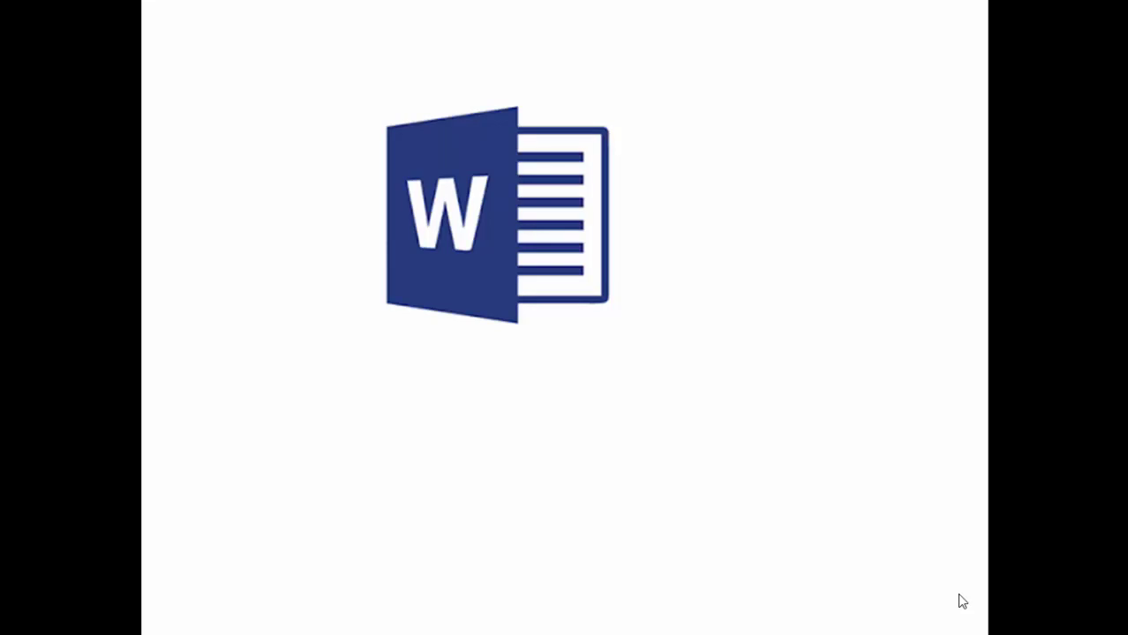
key(Escape)
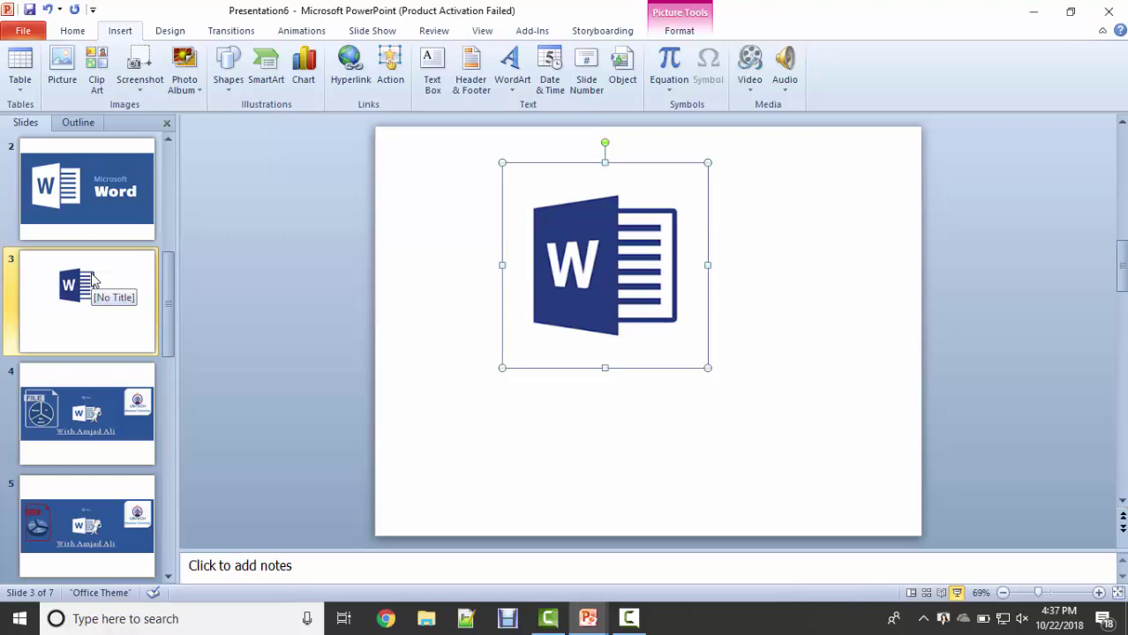
key(Up)
key(Up)
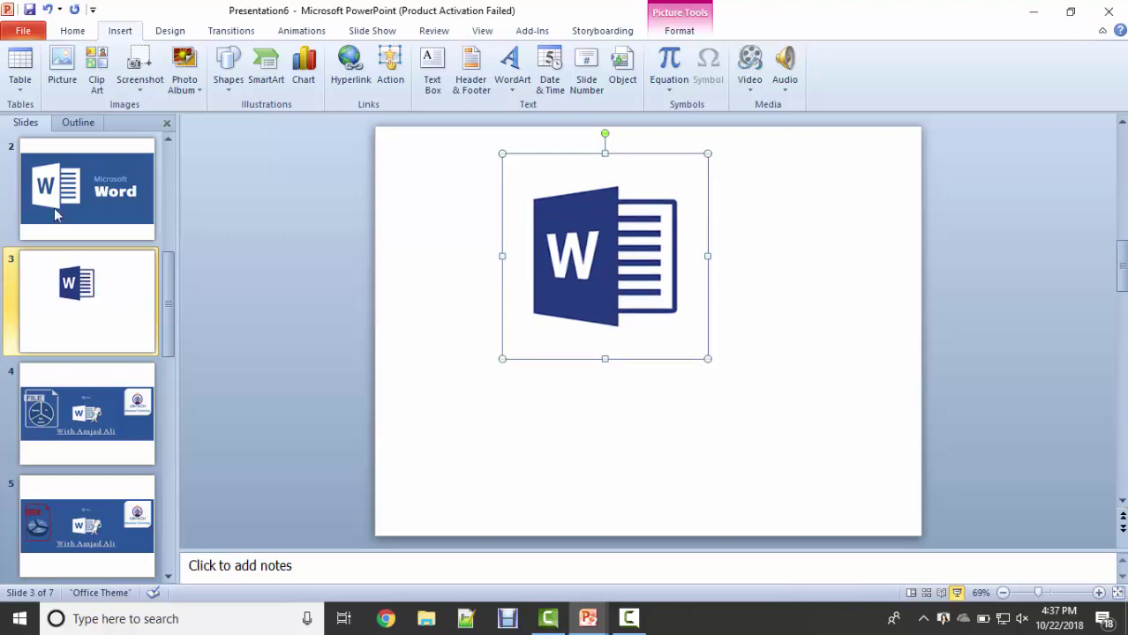
Browse from the first slide to the last, and preview the slide show from the beginning before ending it
click(79, 175)
key(Up)
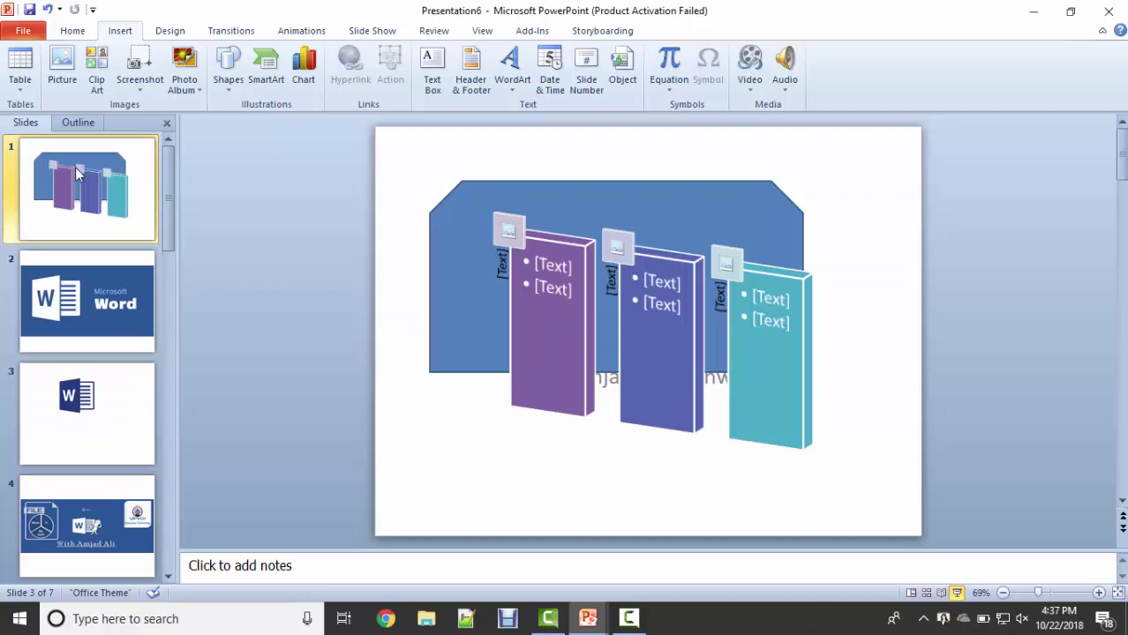
key(Down)
key(Down)
key(Down)
key(Down)
key(Down)
key(Down)
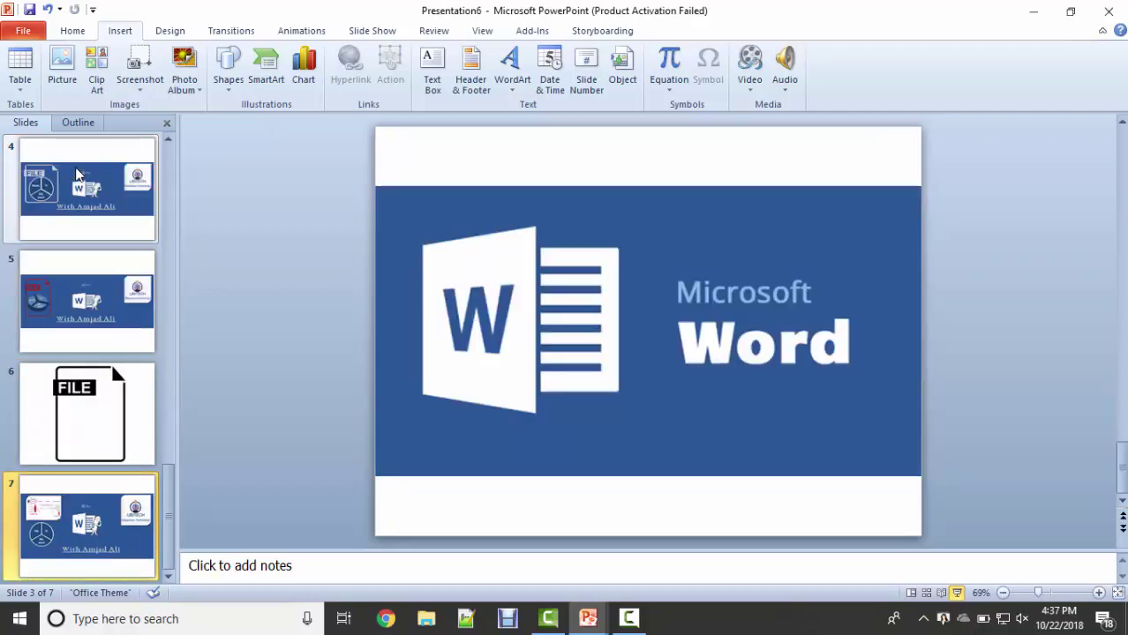
key(F5)
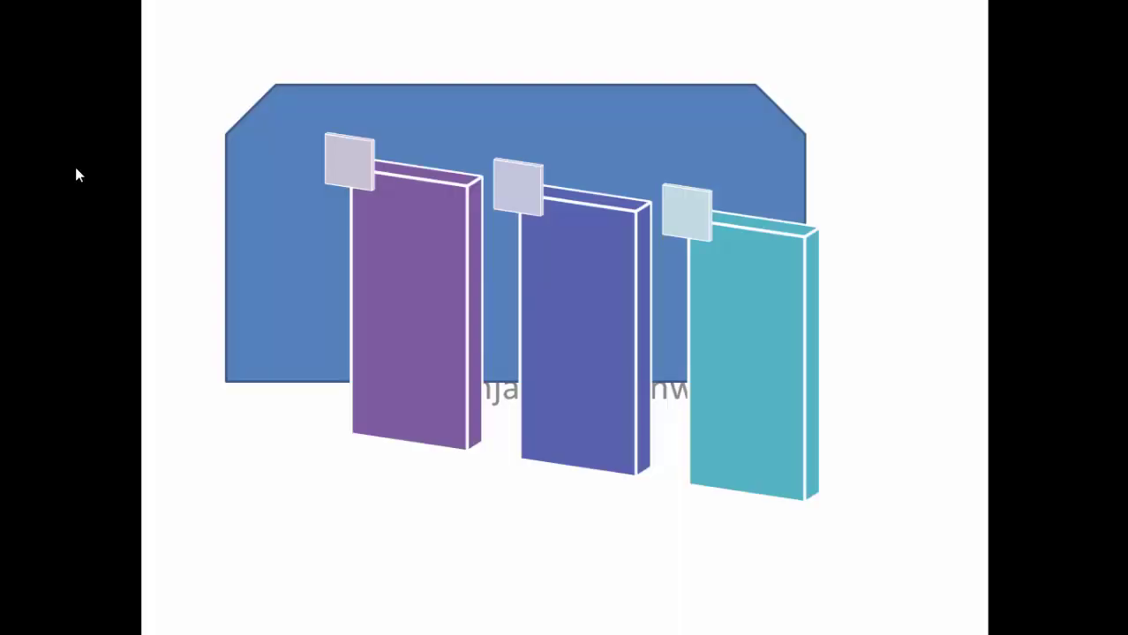
key(Escape)
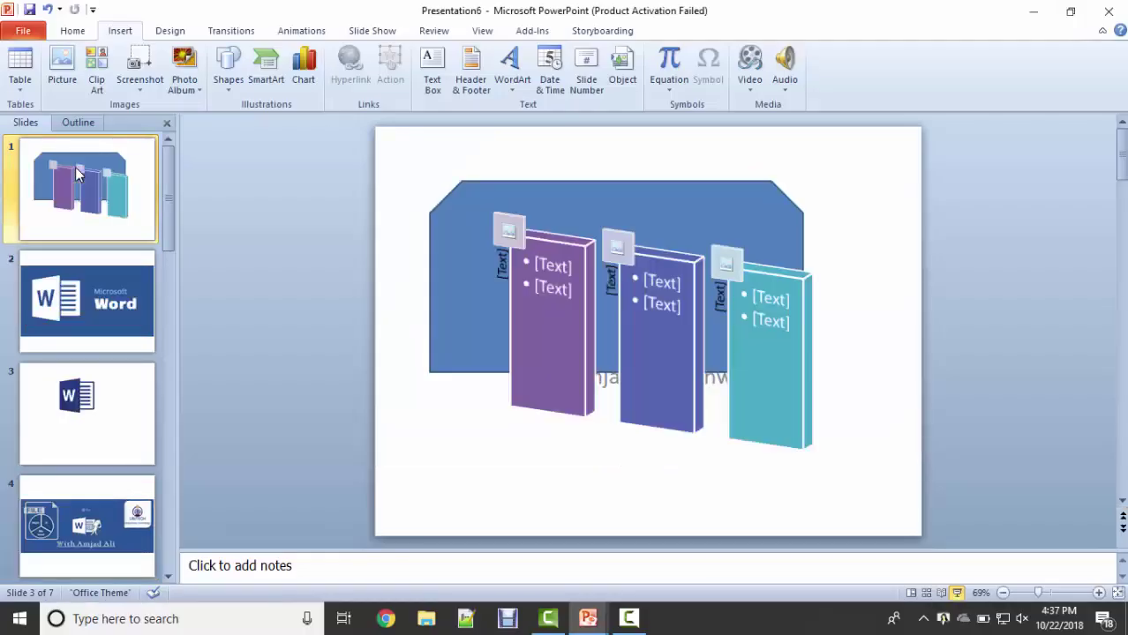
Start the slide show from the third slide and trigger the Word logo's action, enabling the external program to run
key(Down)
key(Down)
key(Down)
key(Up)
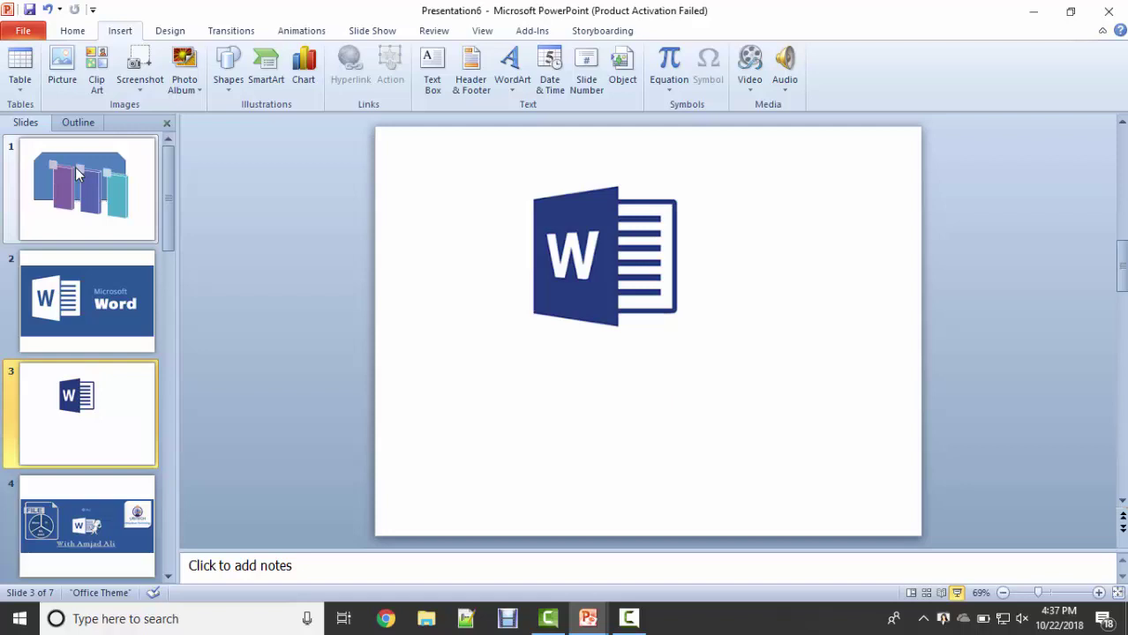
key(shift+F5)
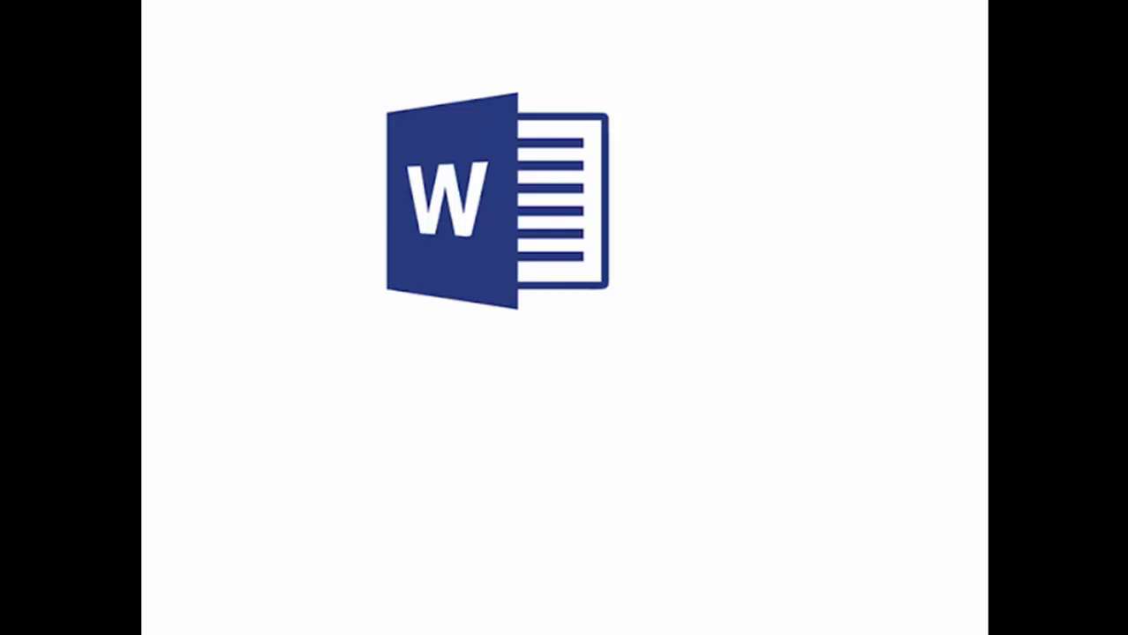
click(428, 146)
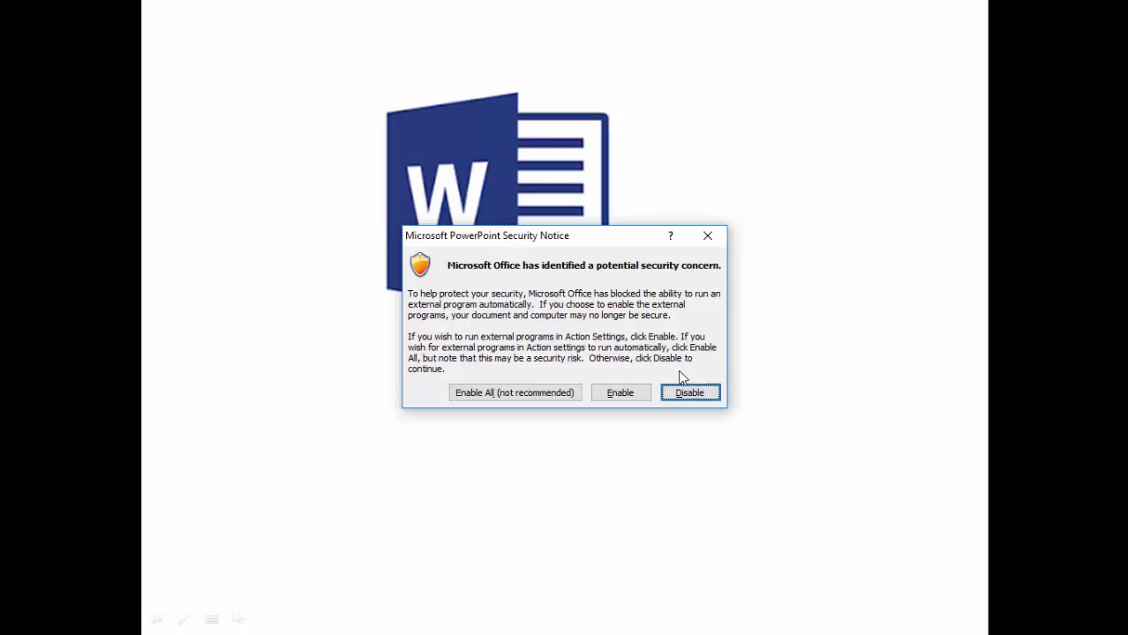
click(620, 392)
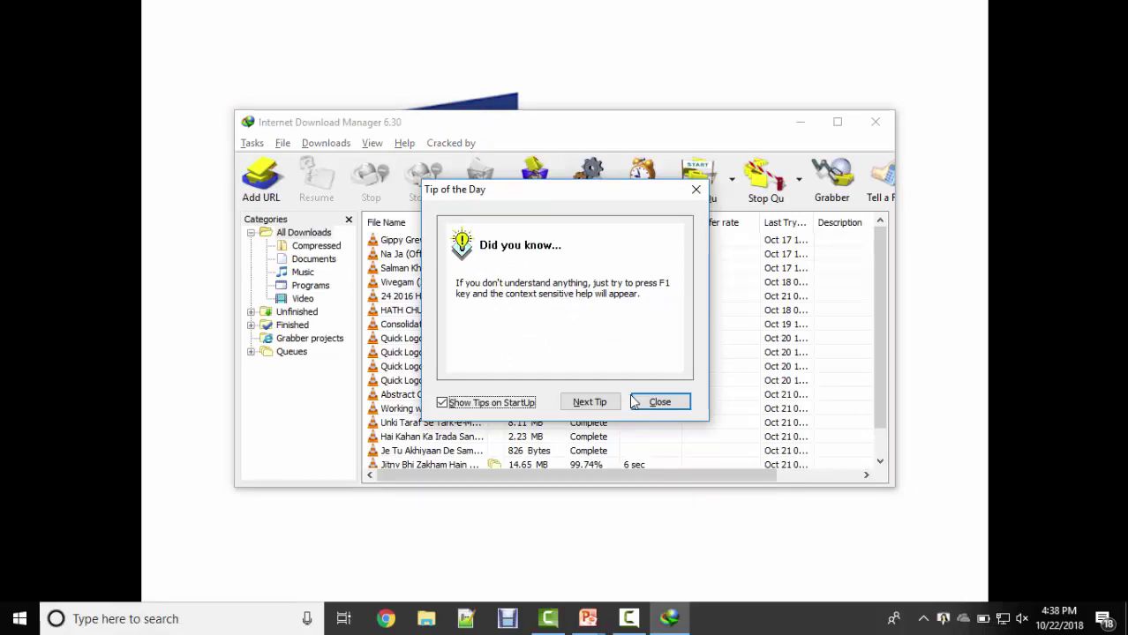
Dismiss the tip of the day, close Internet Download Manager, and end the slide show
click(644, 402)
click(878, 121)
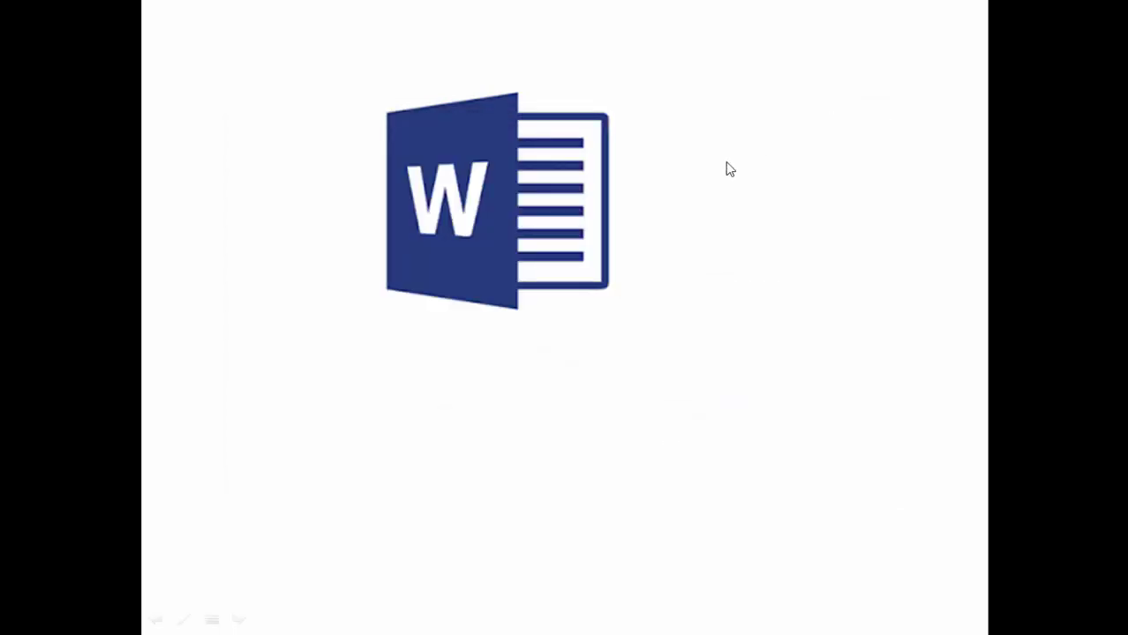
key(Escape)
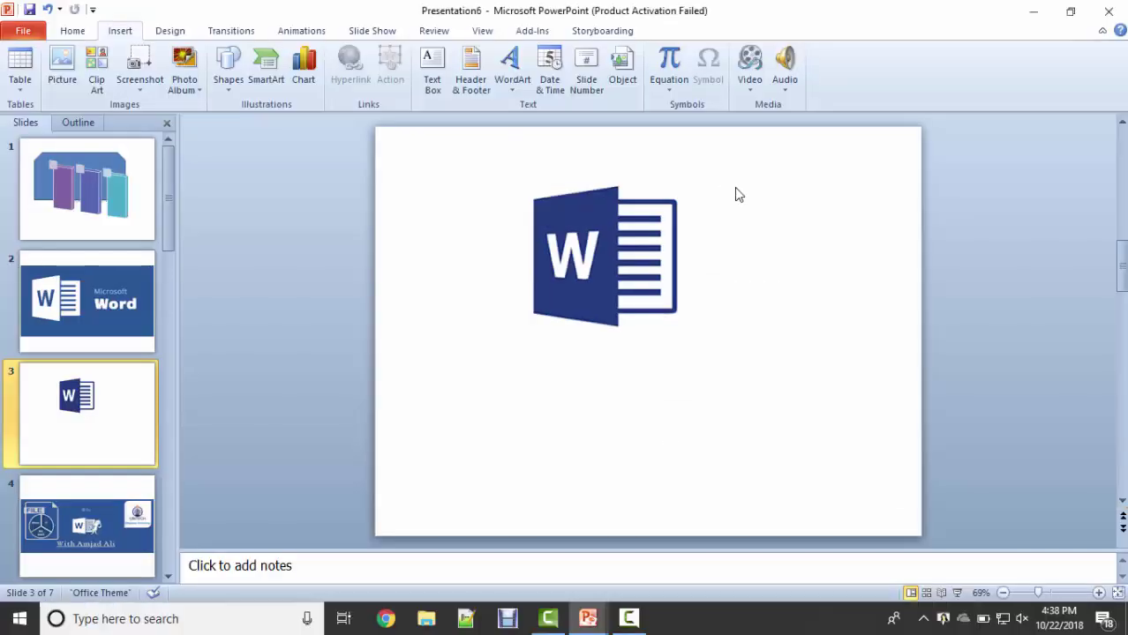
Delete the seventh slide from the presentation
click(600, 253)
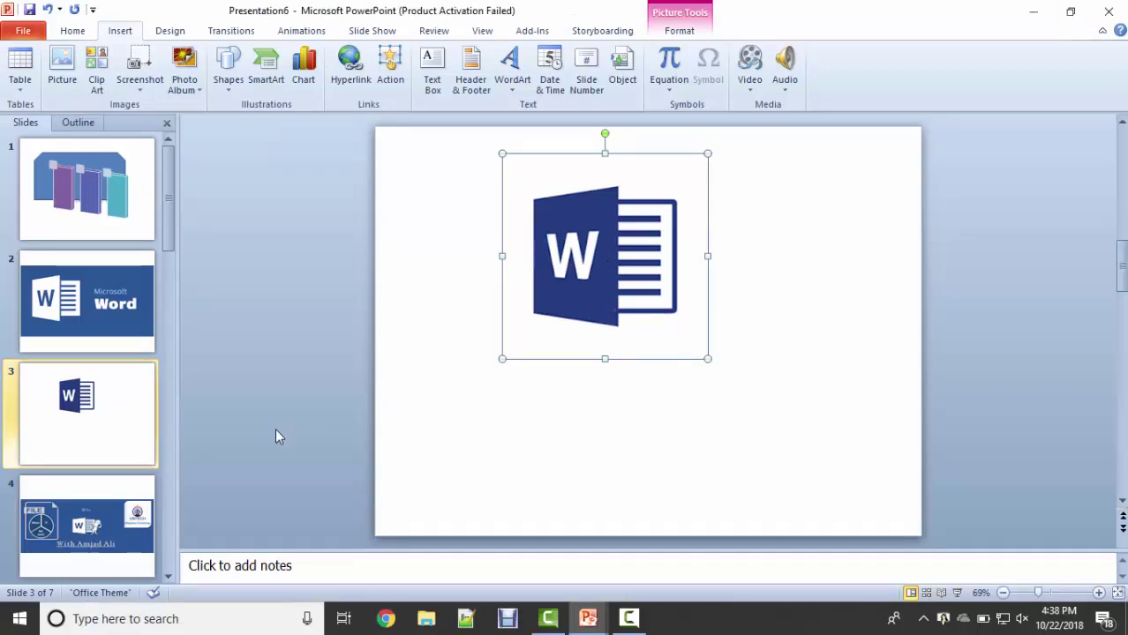
click(97, 528)
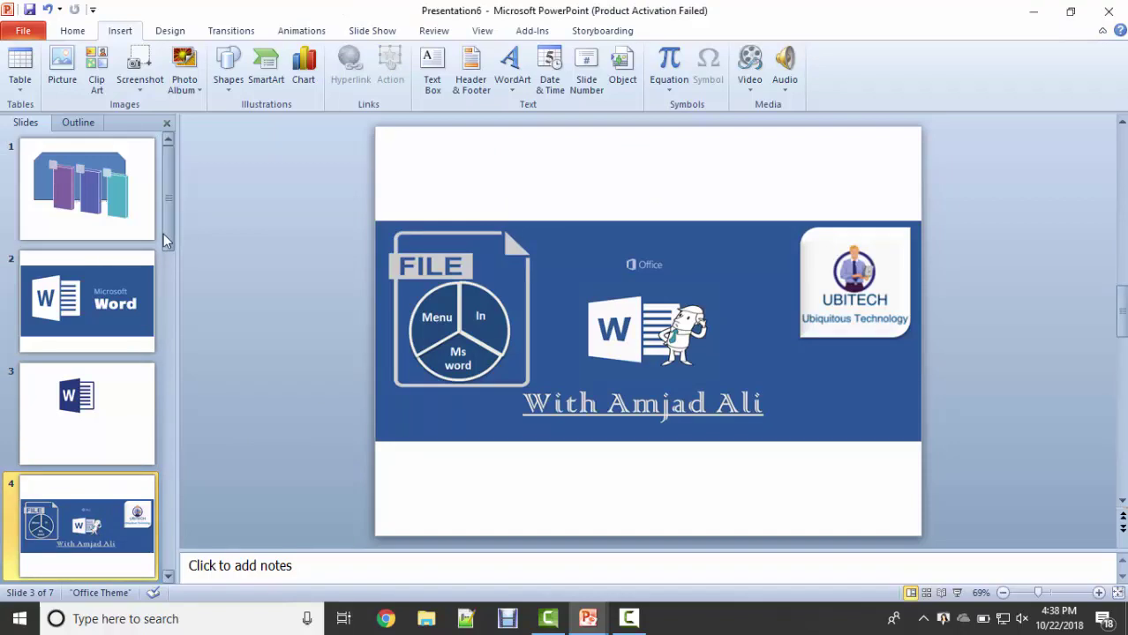
drag(164, 234, 168, 396)
scroll(157, 509, down, 1)
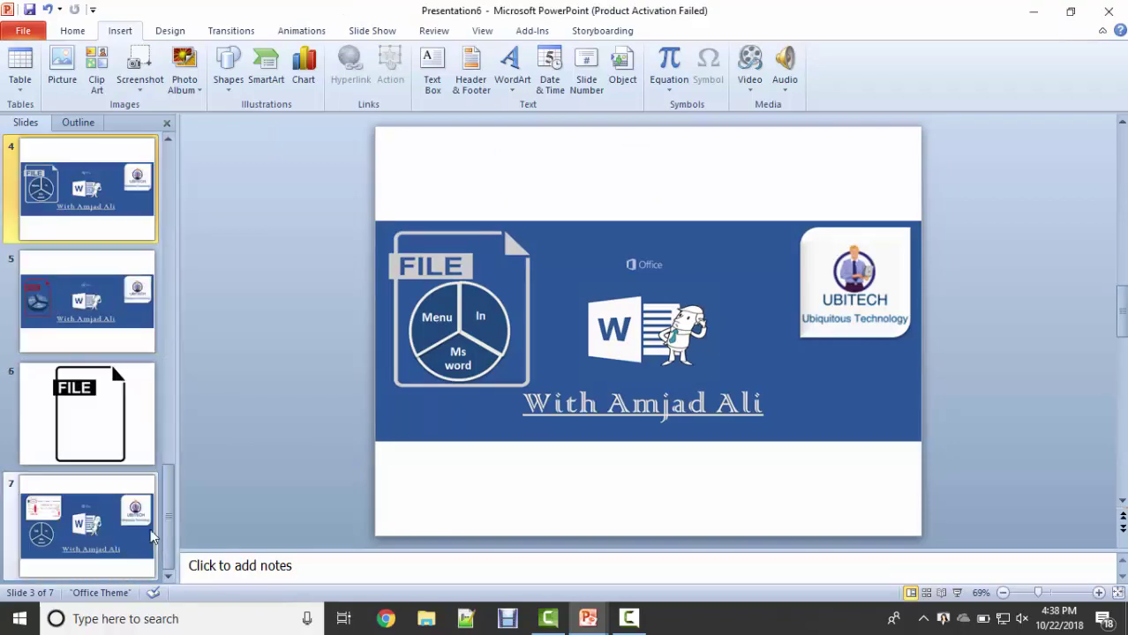
click(108, 518)
key(Delete)
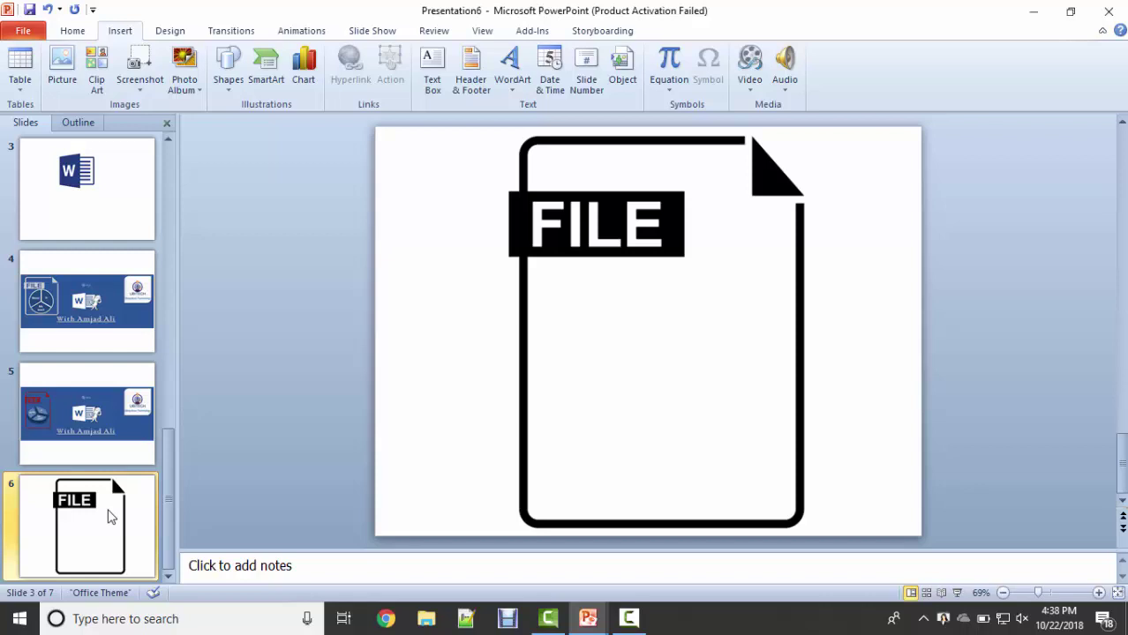
Change the Word logo's mouse-click action on the third slide from running a program to a hyperlink to Last Slide
key(Up)
key(Up)
key(Up)
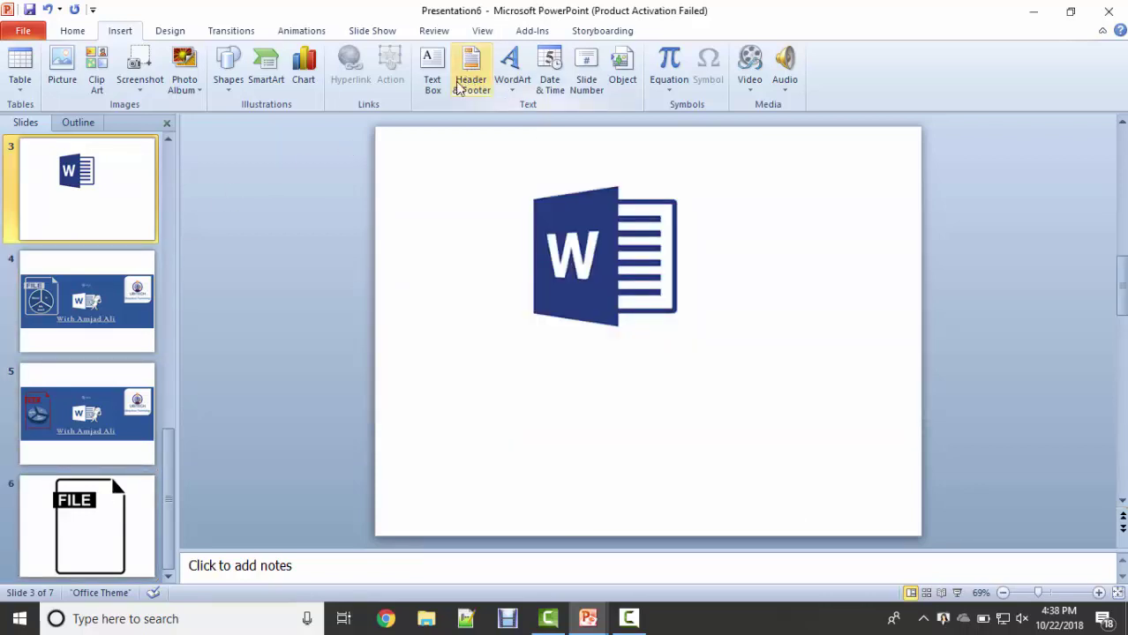
click(600, 210)
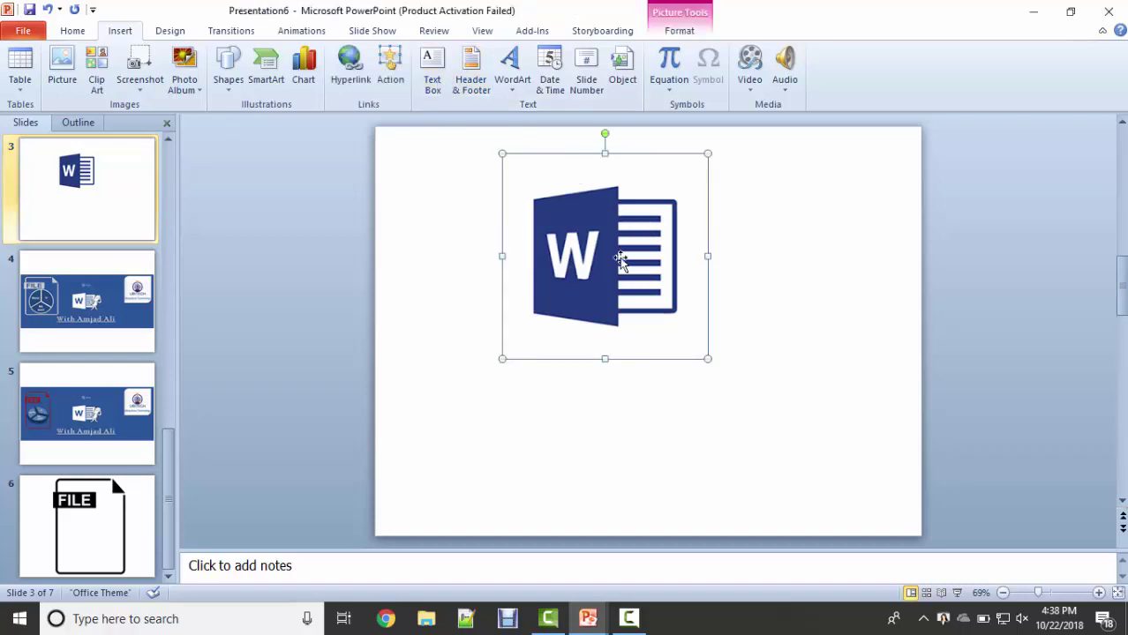
click(390, 77)
drag(398, 256, 445, 82)
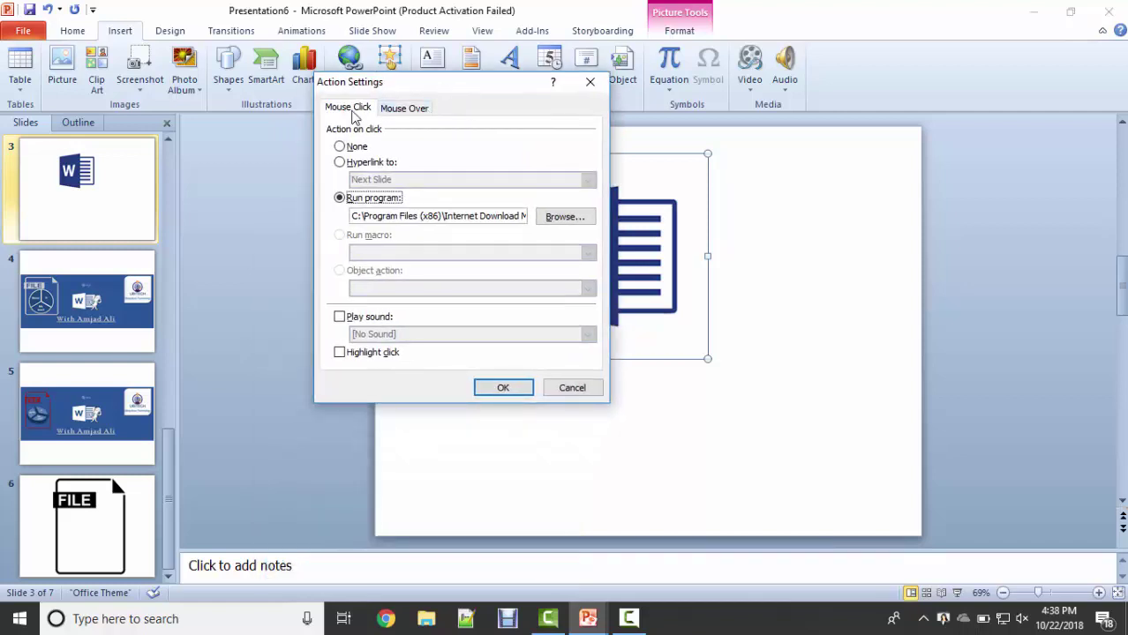
click(406, 109)
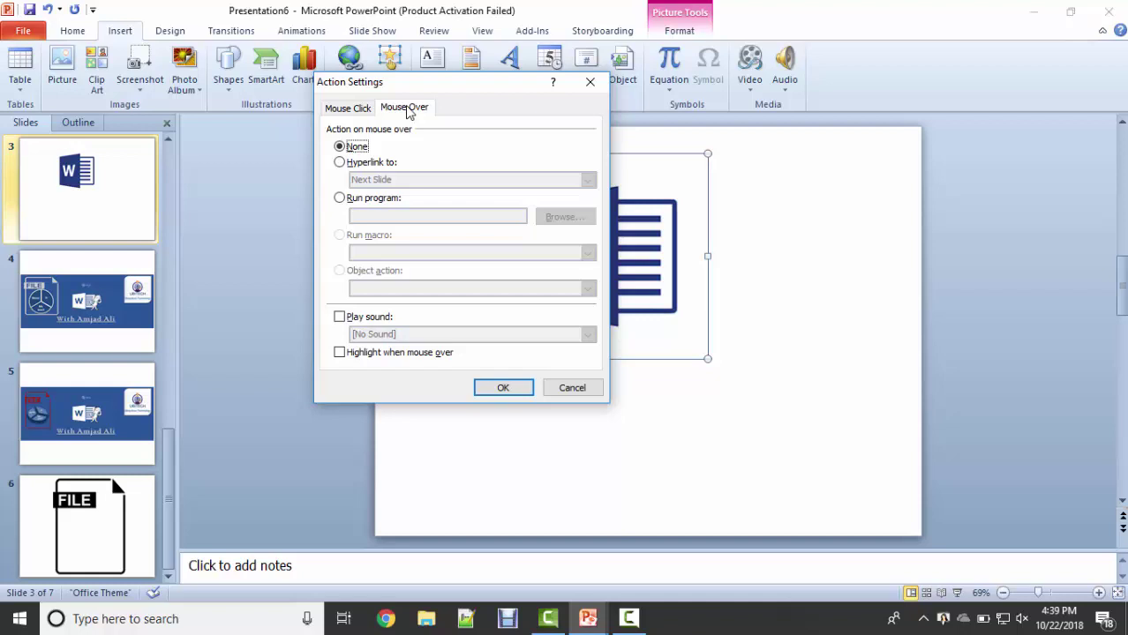
click(346, 108)
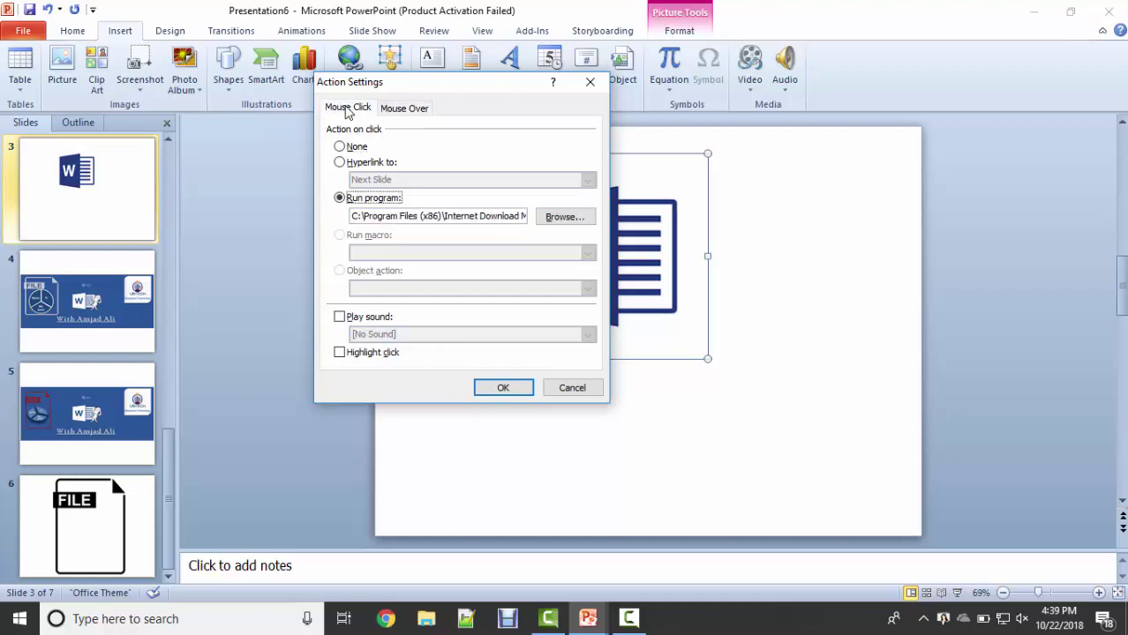
click(340, 165)
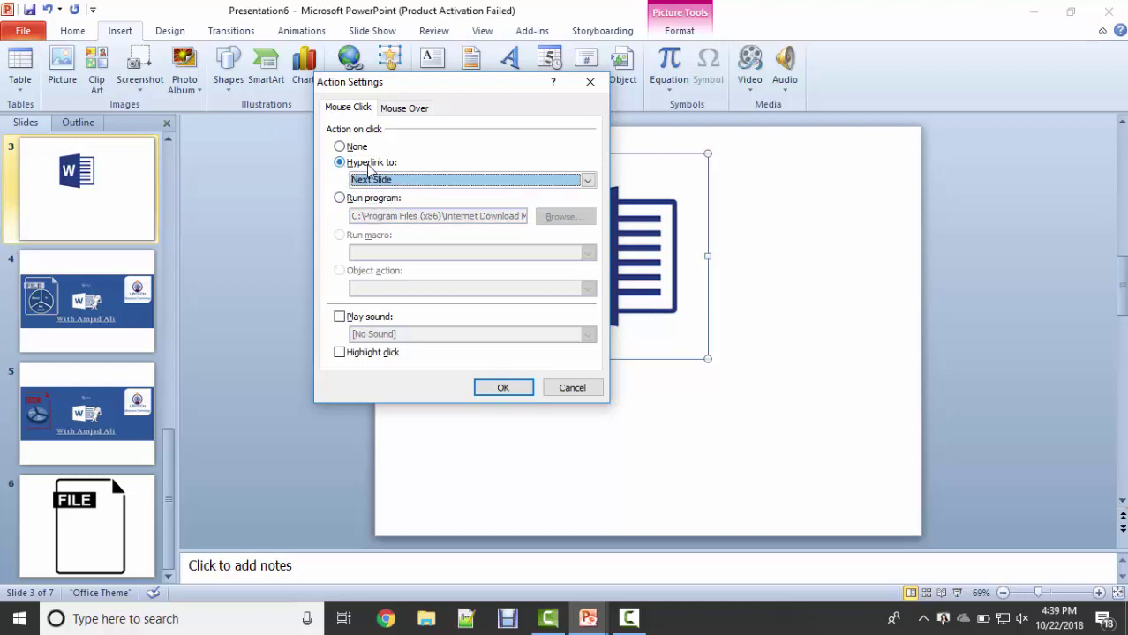
click(414, 181)
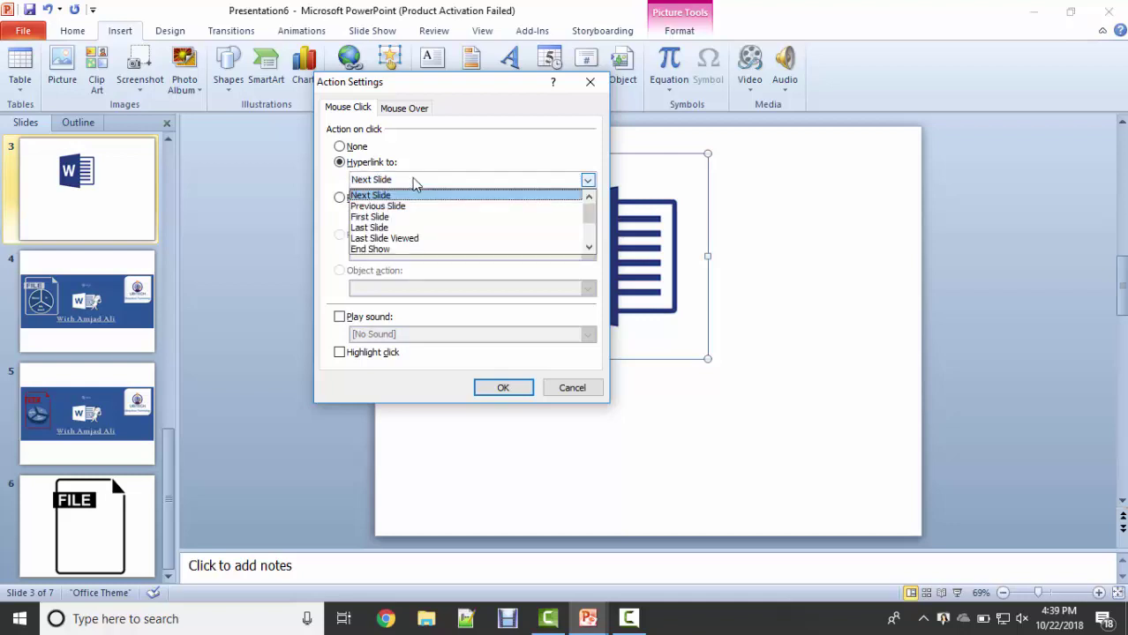
click(419, 229)
click(502, 393)
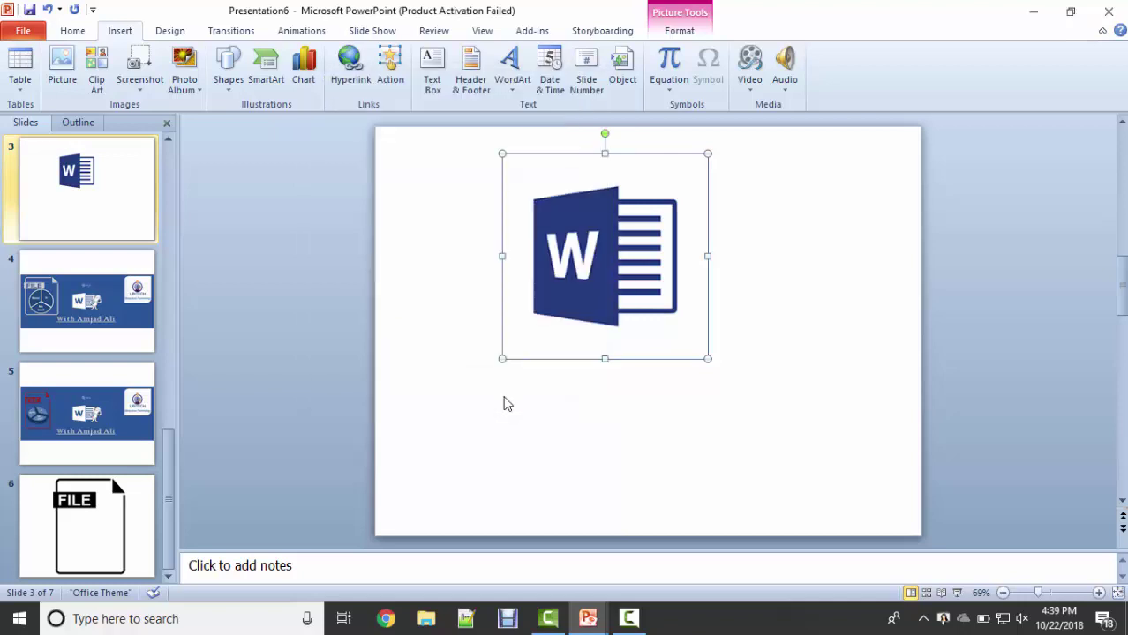
Start the slide show from the third slide to test the Word logo's link
double_click(571, 269)
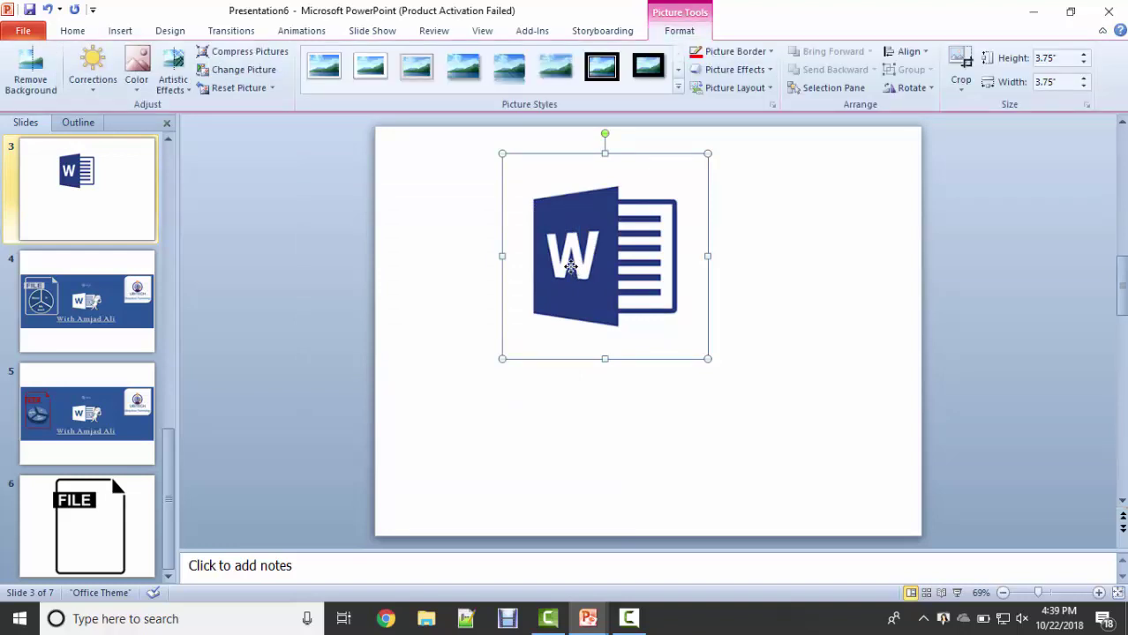
key(shift+F5)
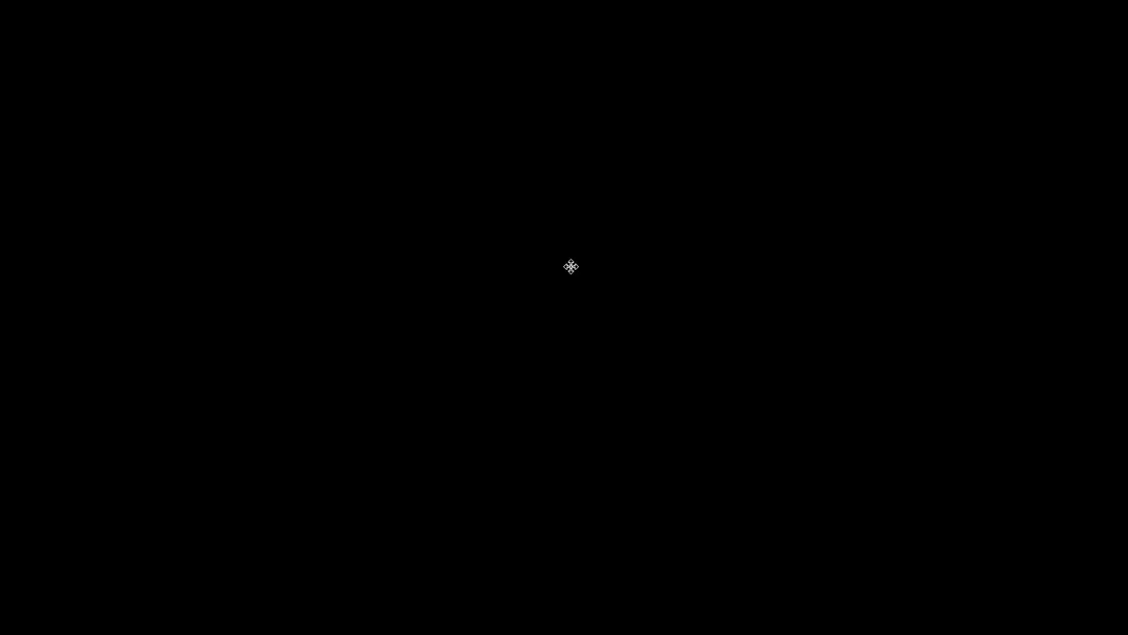